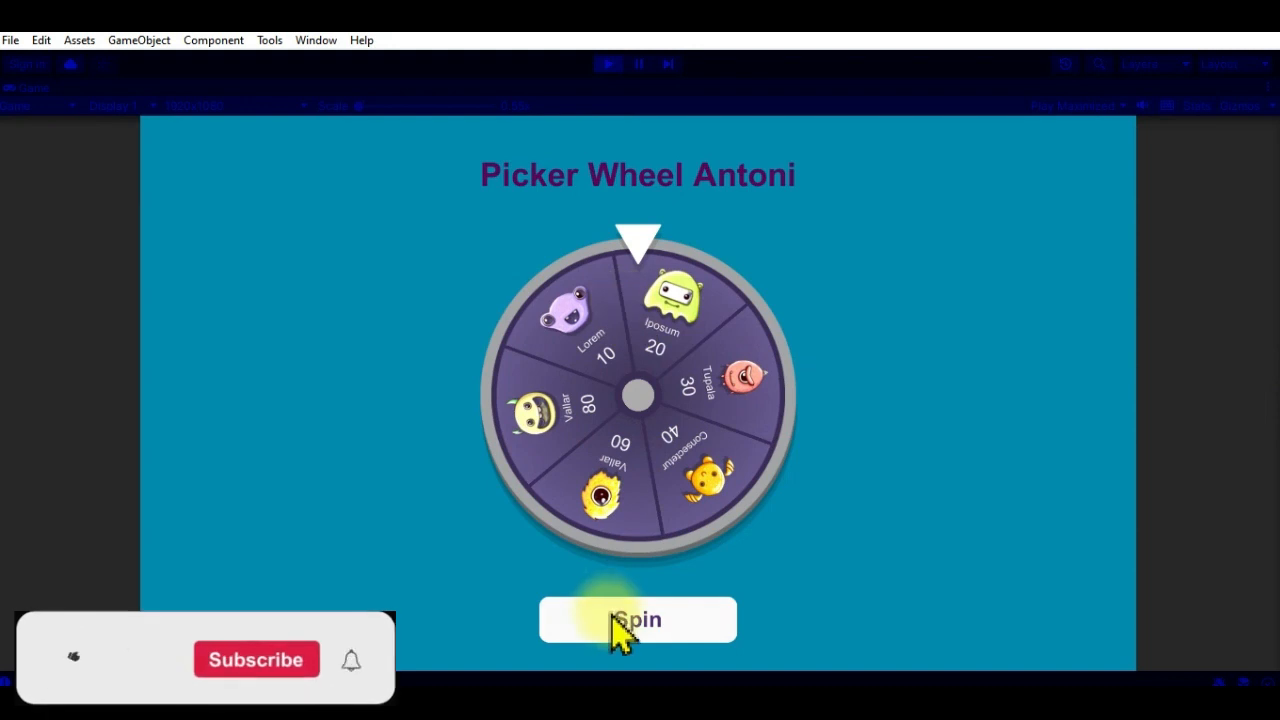
# Step: Test one spin of the picker wheel in the running game and stop play mode
pyautogui.click(614, 624)
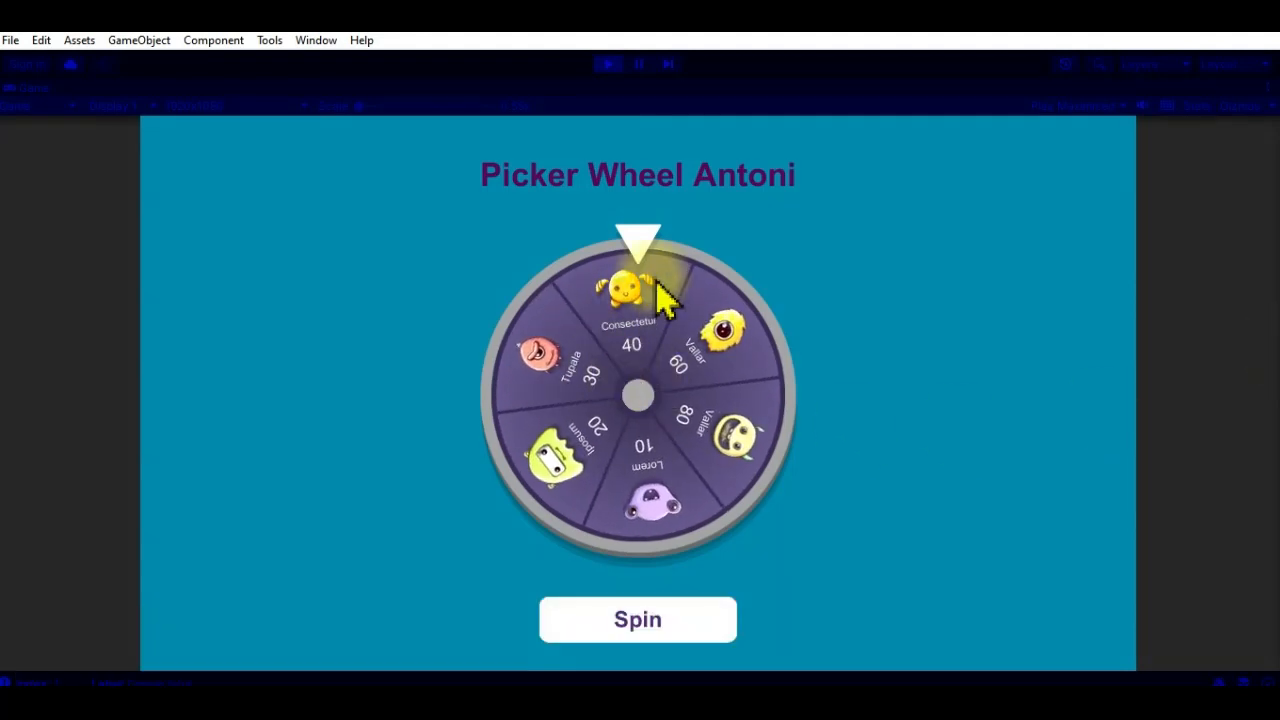
pyautogui.click(610, 65)
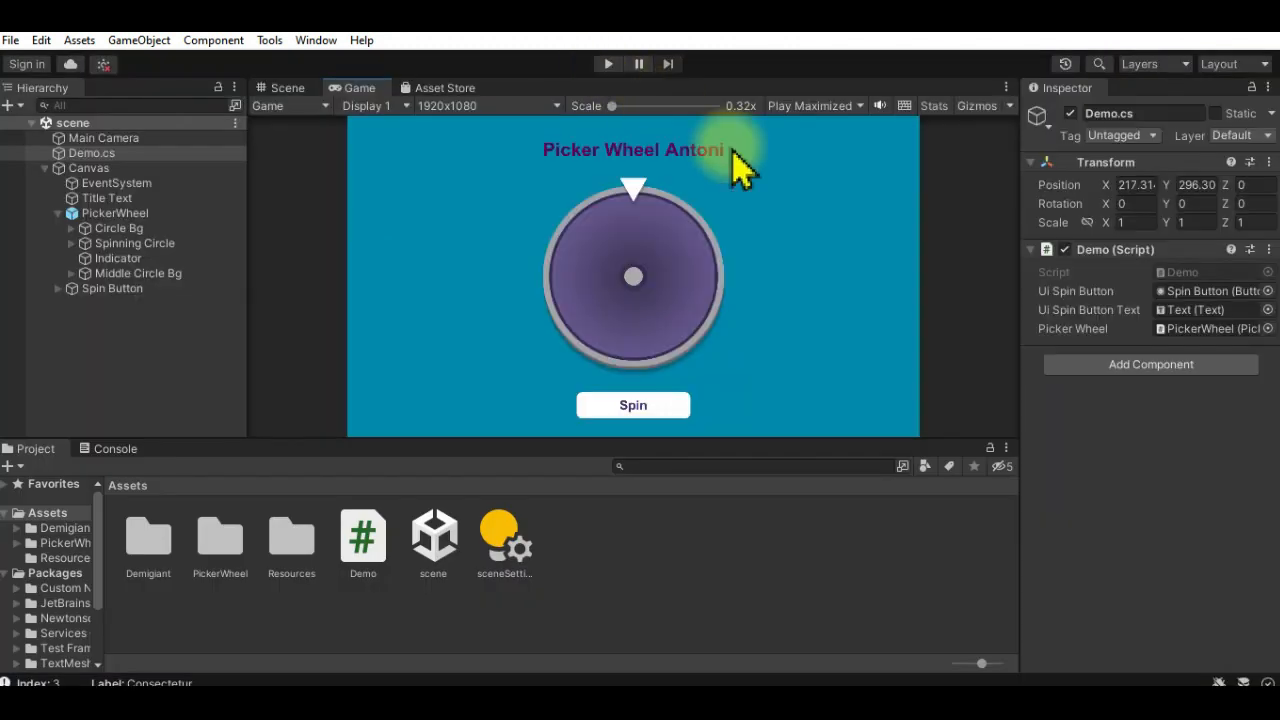
# Step: Switch to the PickerWheel-Unity2d-Games repository on GitHub and read the six numbered "How to use?" instructions in its README
pyautogui.click(560, 703)
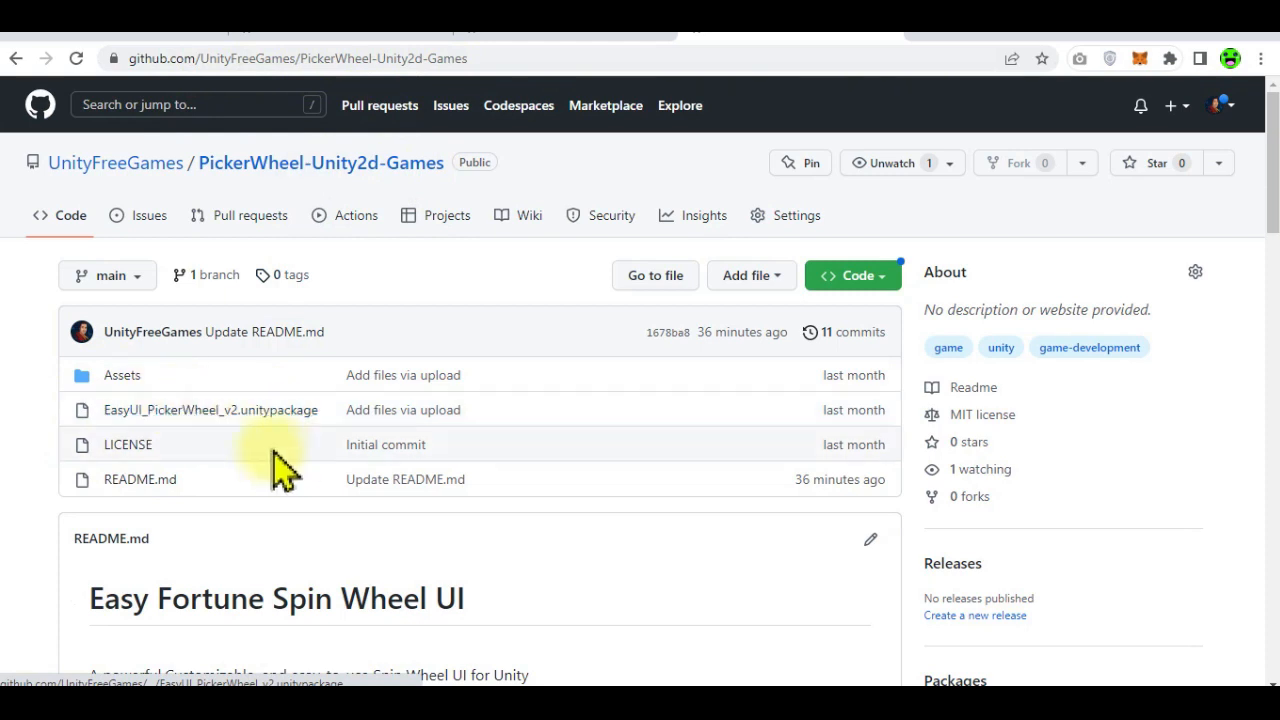
pyautogui.scroll(-4, 286, 460)
pyautogui.scroll(-5, 170, 385)
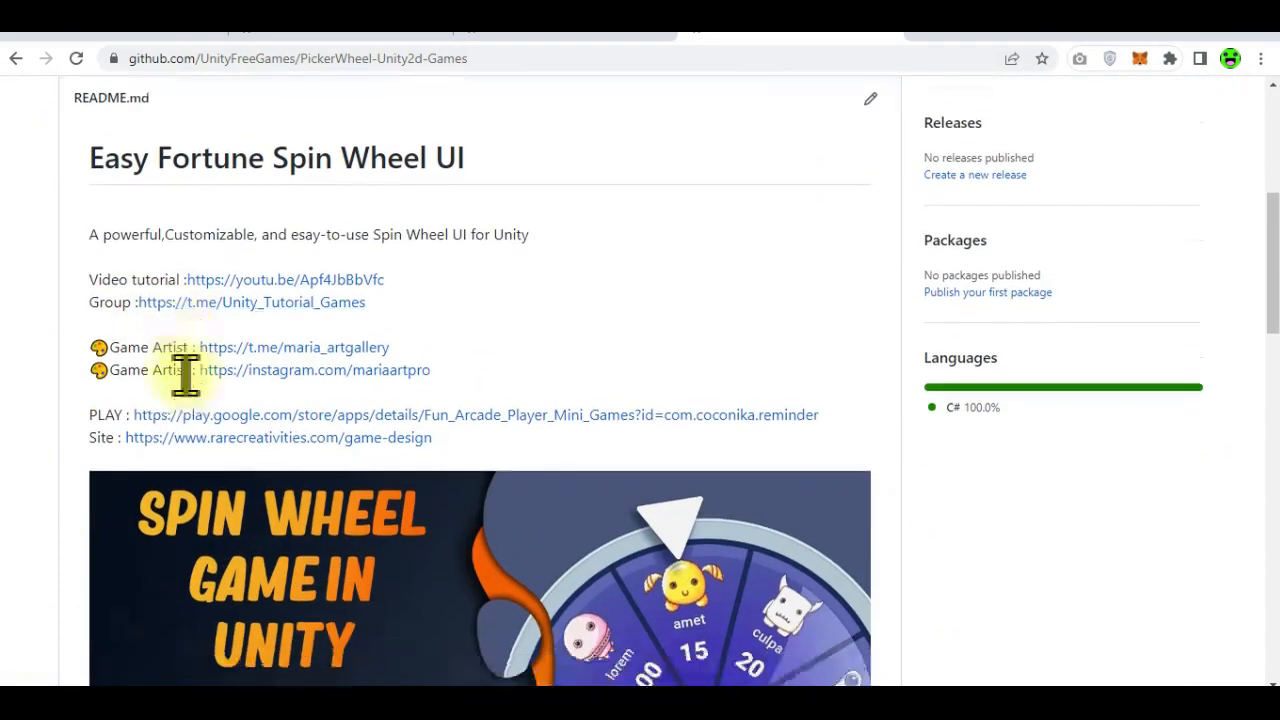
pyautogui.scroll(-3, 660, 415)
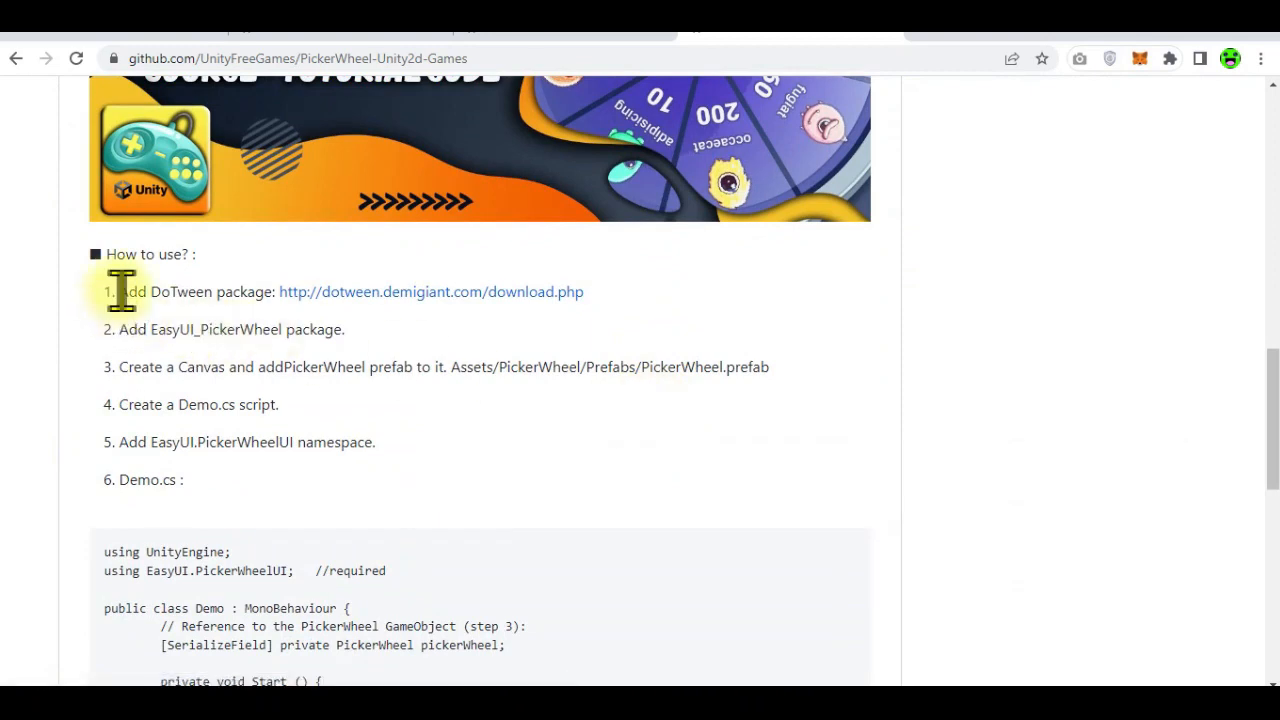
pyautogui.moveTo(162, 291); pyautogui.dragTo(697, 310)
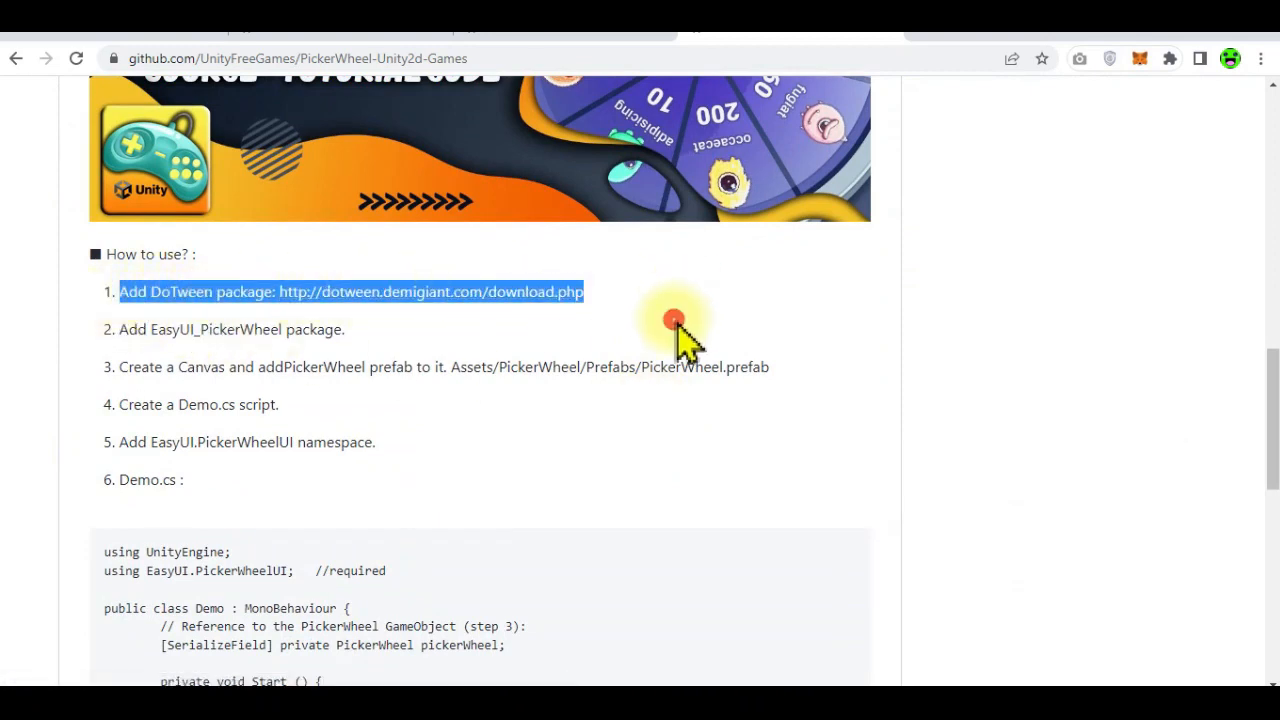
pyautogui.click(288, 335)
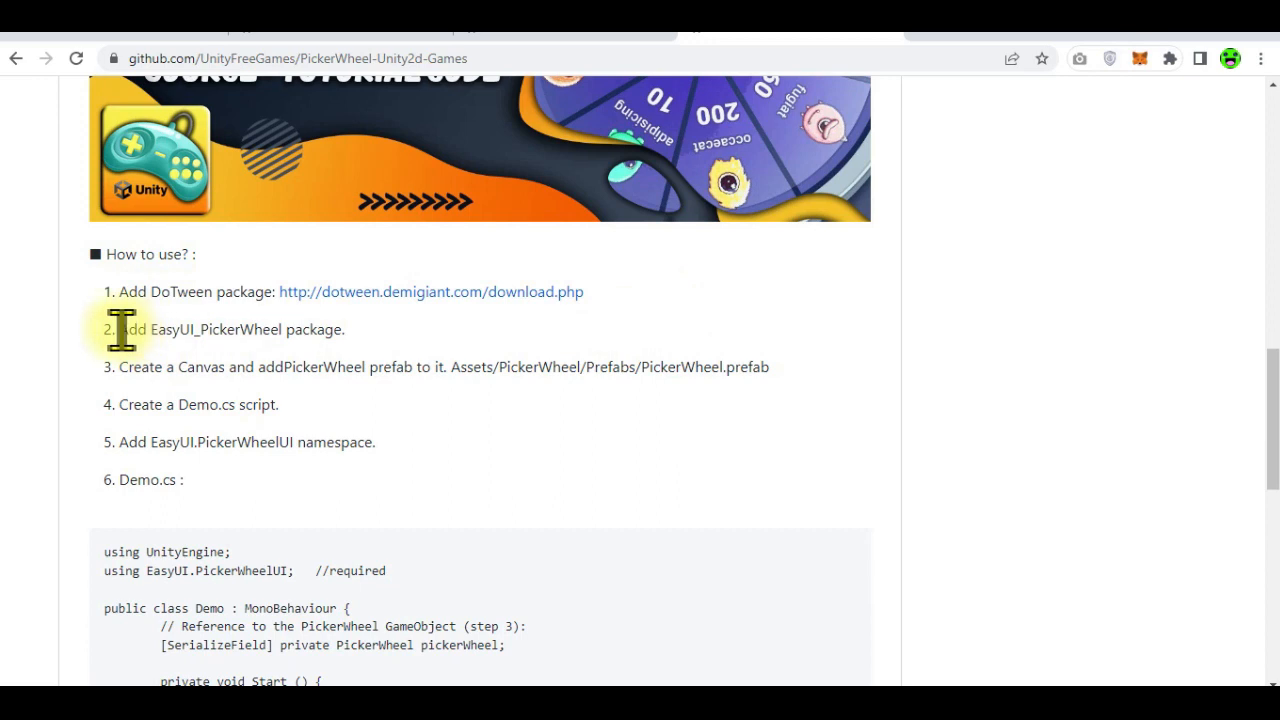
pyautogui.moveTo(121, 330); pyautogui.dragTo(305, 367)
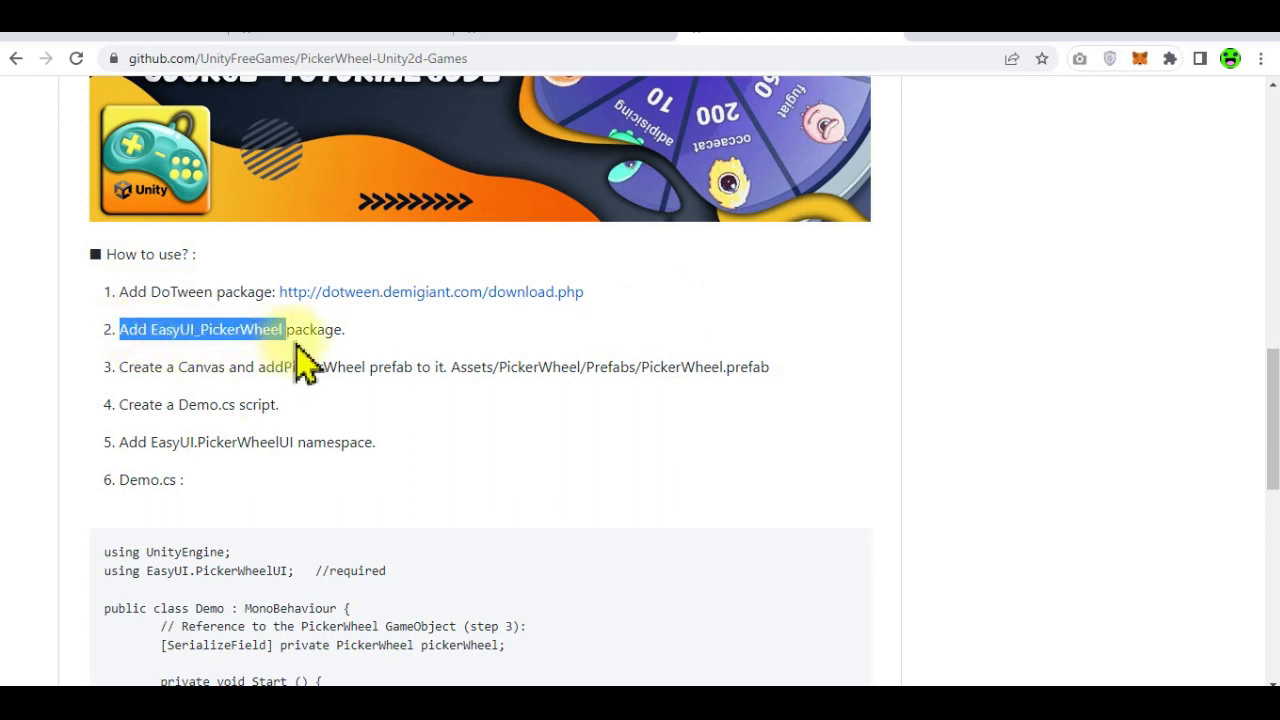
pyautogui.click(126, 372)
pyautogui.moveTo(121, 368); pyautogui.dragTo(768, 367)
pyautogui.moveTo(122, 404); pyautogui.dragTo(376, 441)
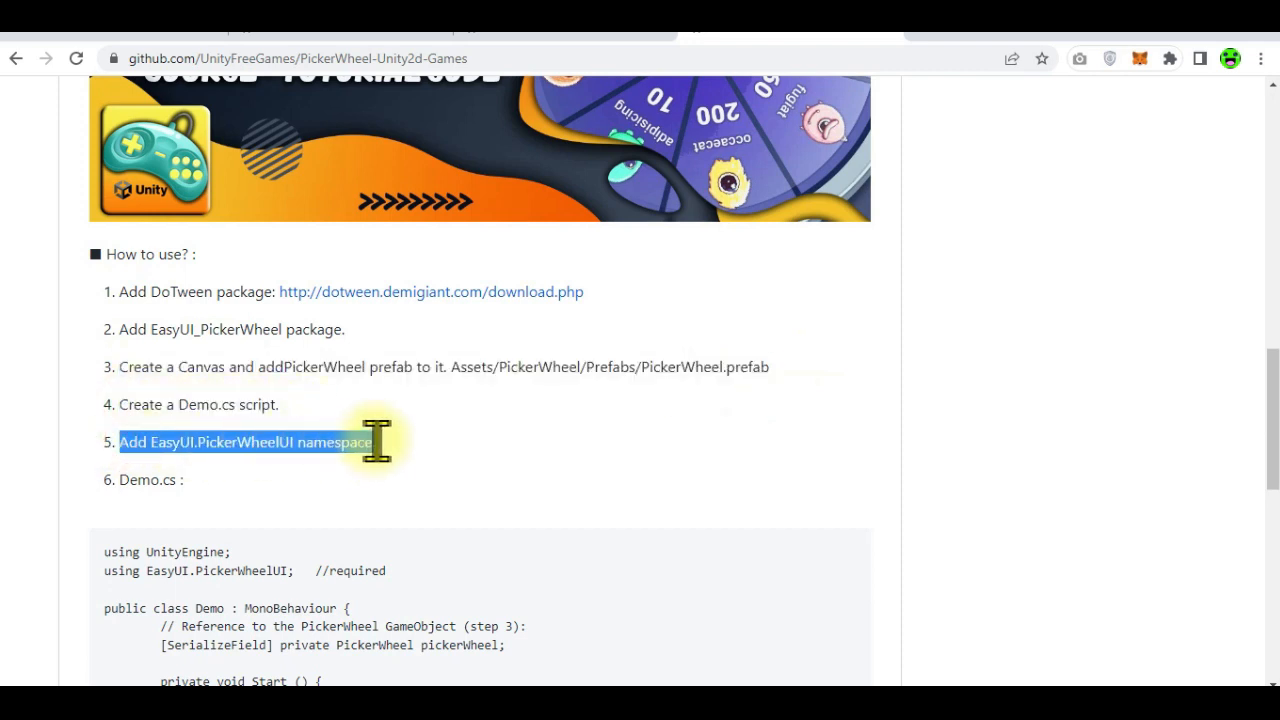
pyautogui.moveTo(121, 486); pyautogui.dragTo(221, 486)
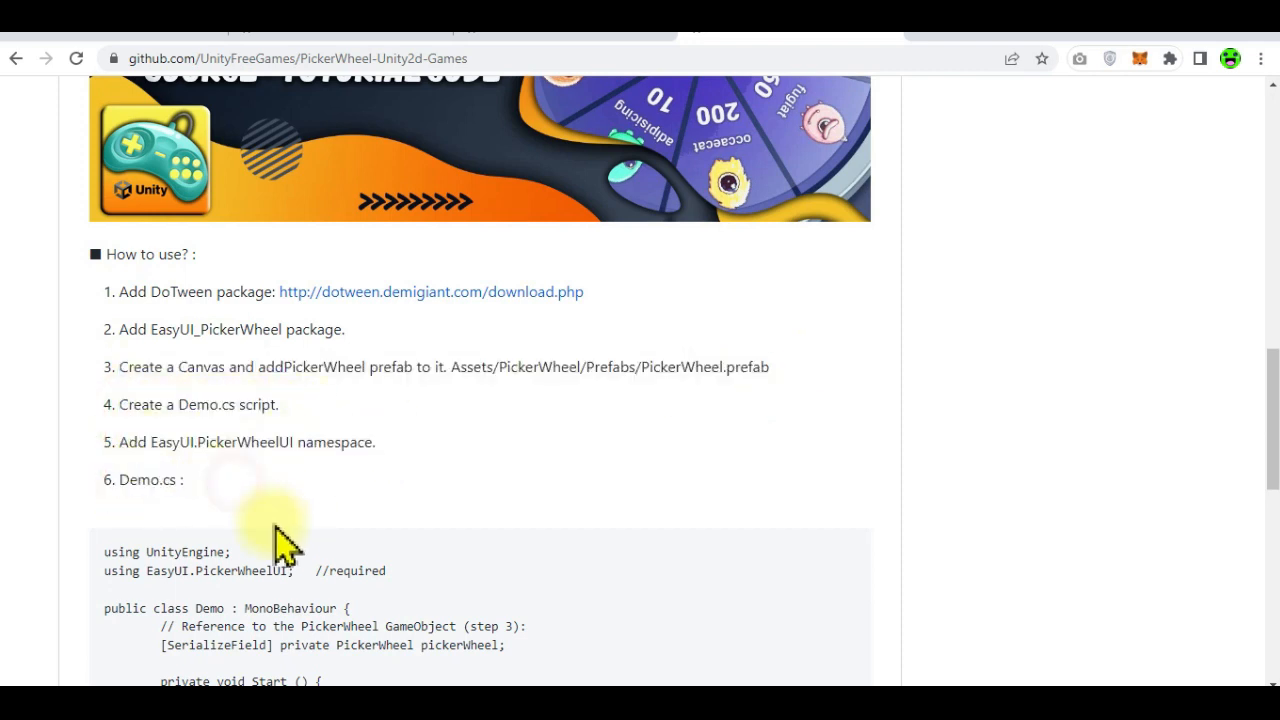
# Step: Examine the README's Demo.cs and OnSpinStart/OnSpinEnd code examples, and return to the start of the repository page
pyautogui.scroll(-4, 279, 543)
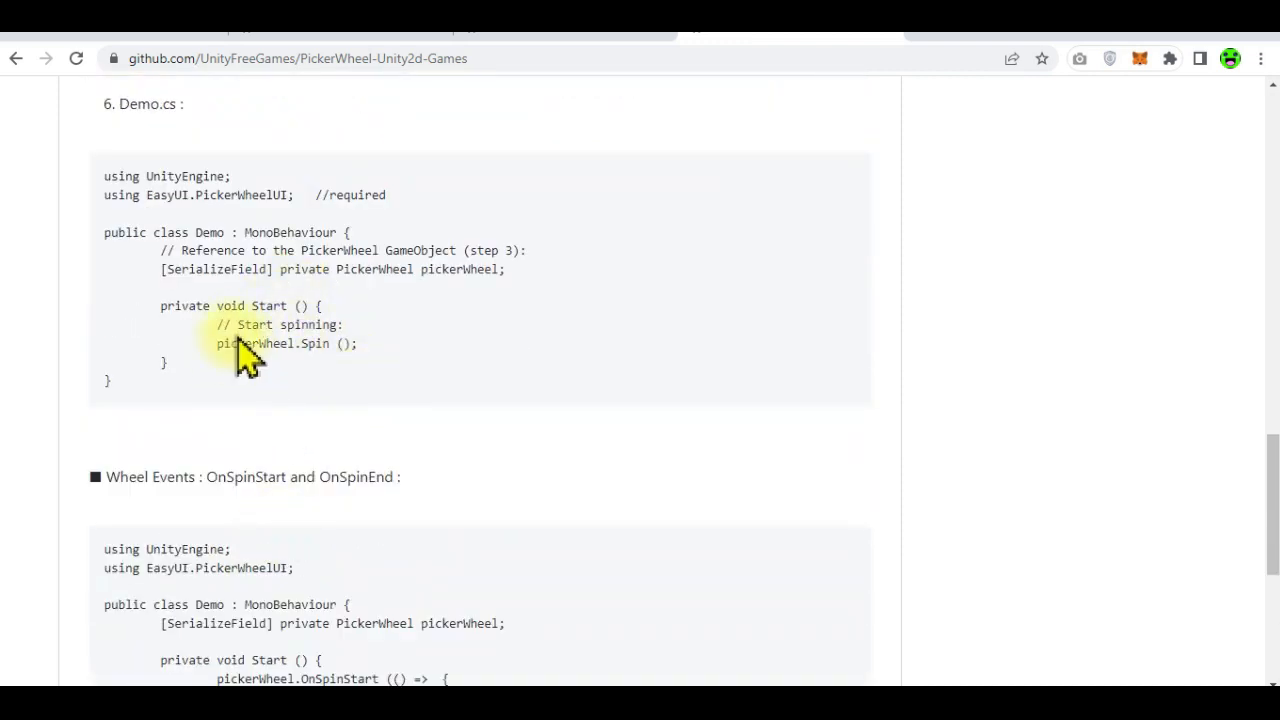
pyautogui.scroll(-4, 248, 360)
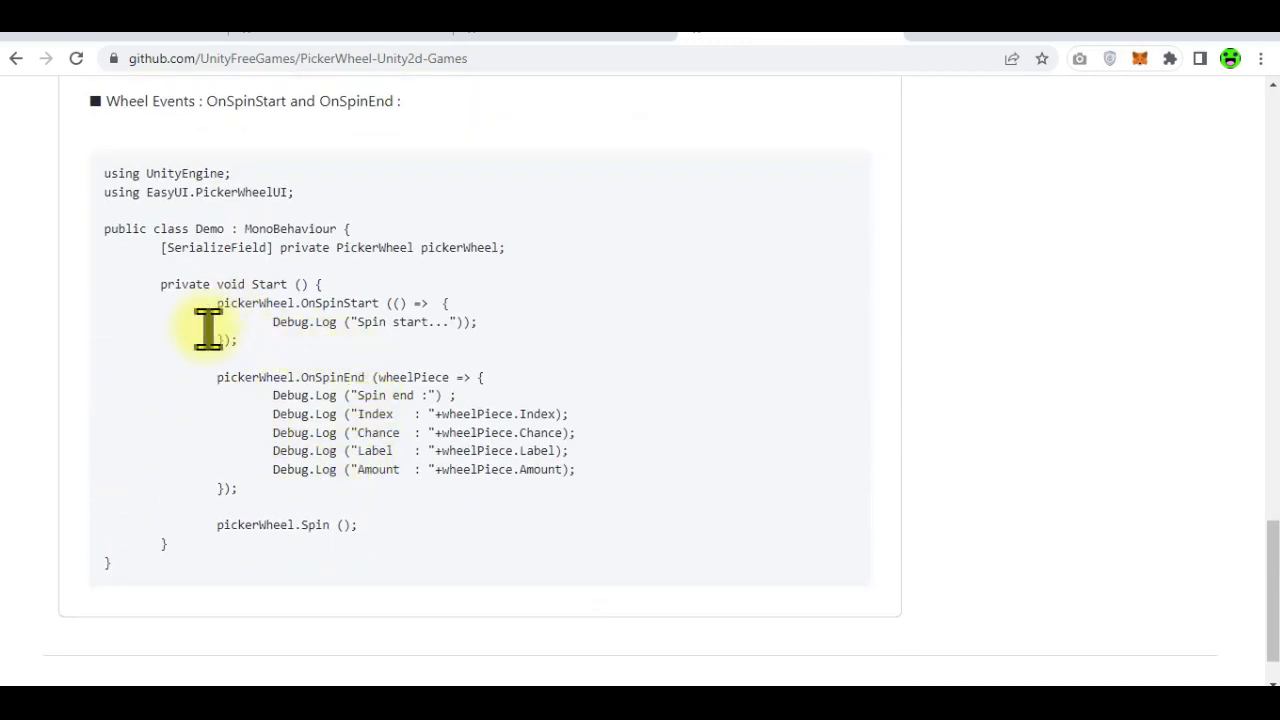
pyautogui.scroll(-1, 318, 305)
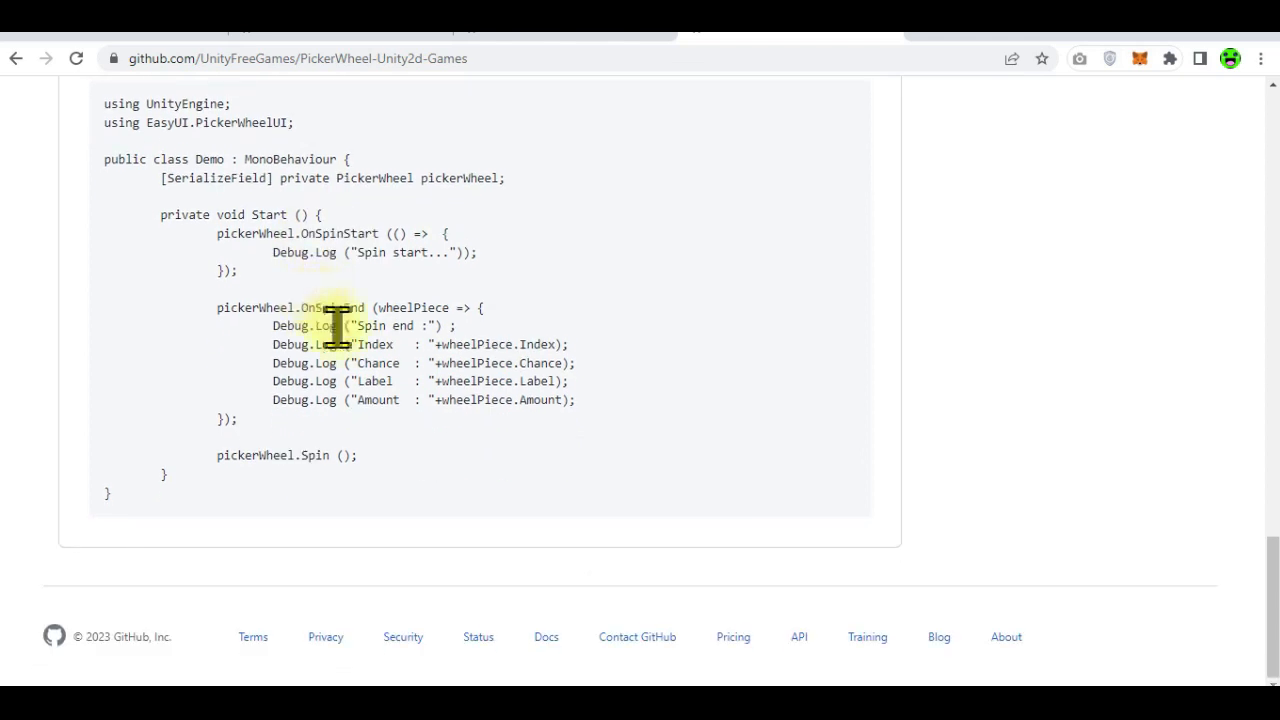
pyautogui.scroll(8, 340, 330)
pyautogui.scroll(1, 383, 398)
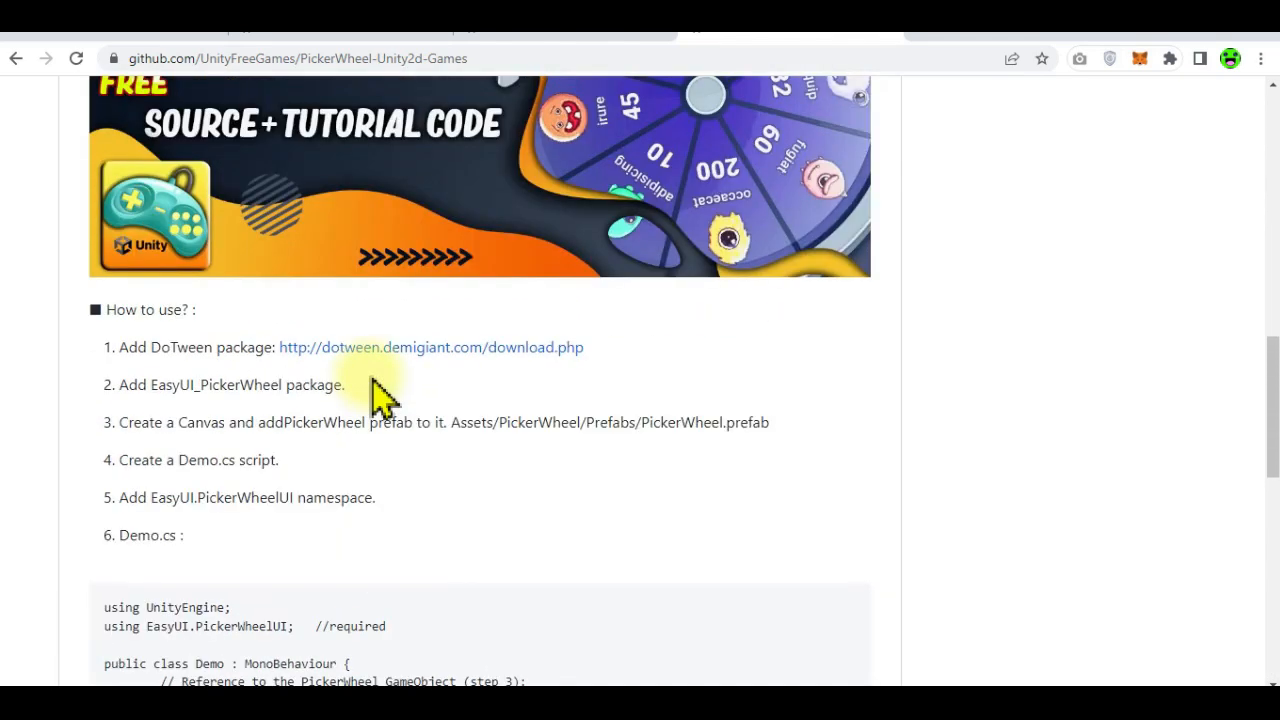
pyautogui.scroll(8, 280, 420)
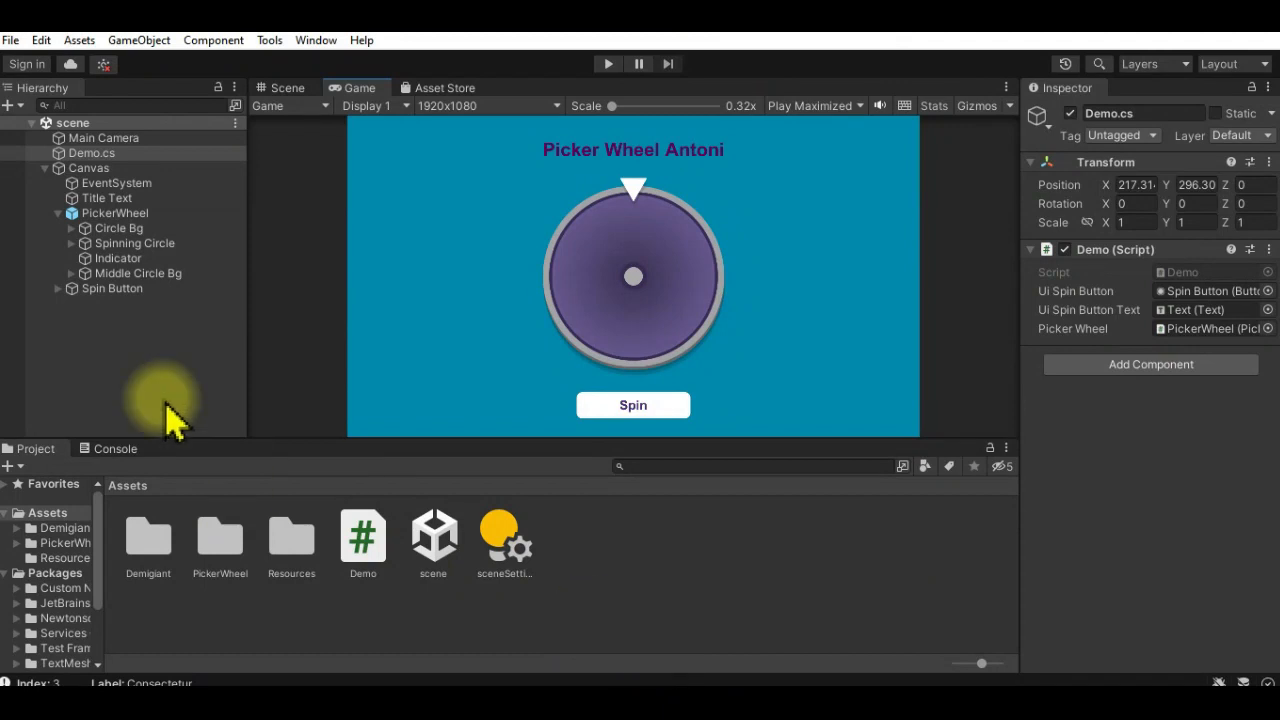
# Step: Compare the PickerWheel asset folder in the Unity project with the GitHub repository's file list, and return to Unity
pyautogui.click(222, 540)
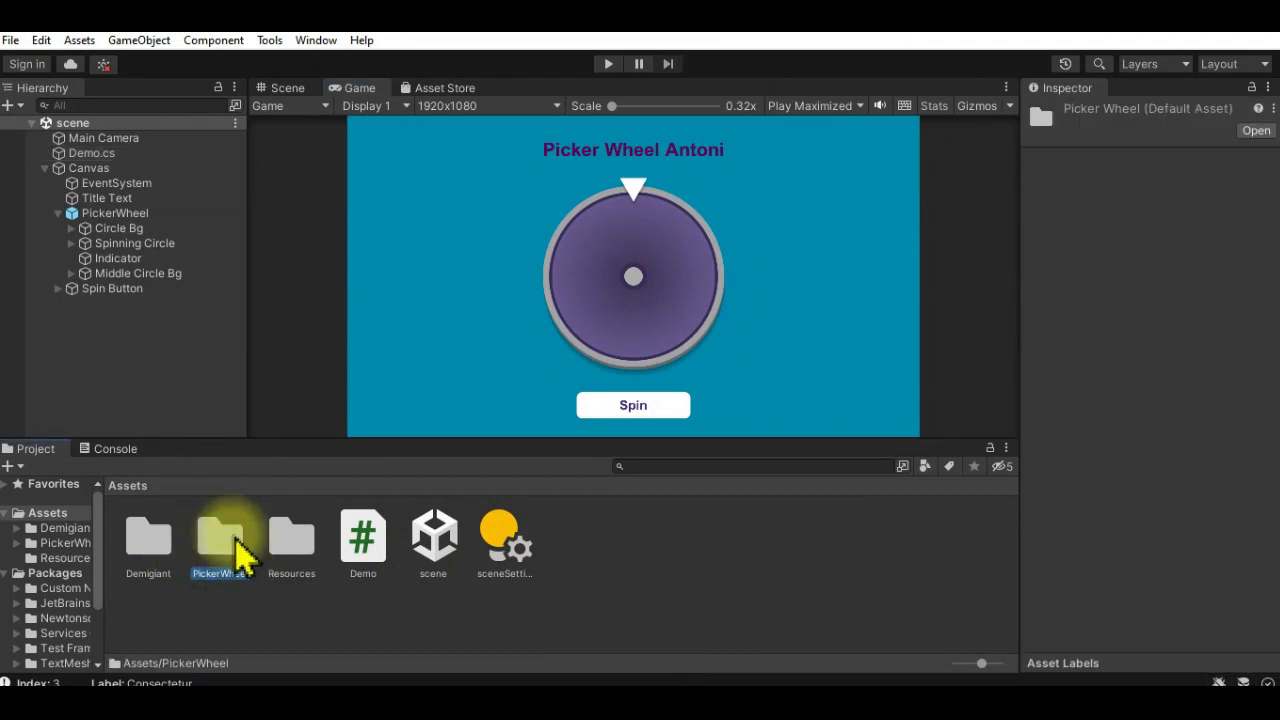
pyautogui.click(583, 701)
pyautogui.scroll(5, 331, 338)
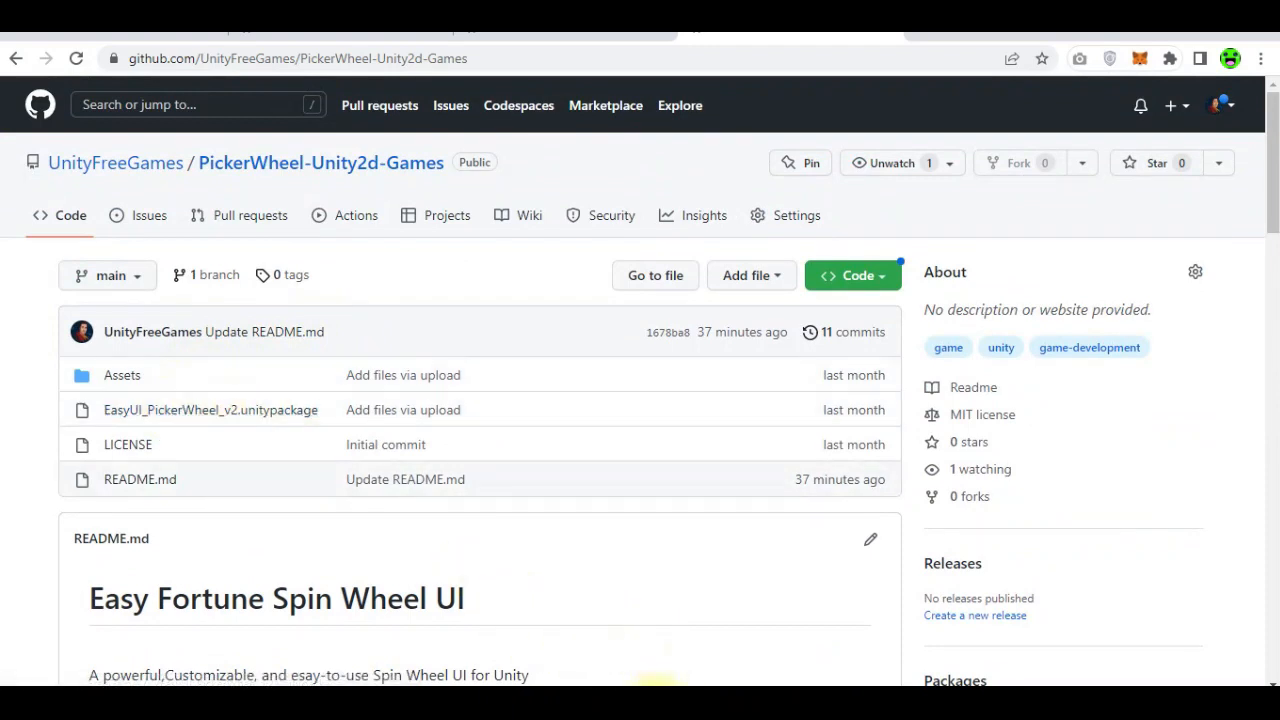
pyautogui.click(655, 700)
# Step: Locate the Demigiant asset folder, review the module selection in DOTween's setup, and close the DOTween Utility Panel without applying
pyautogui.click(150, 540)
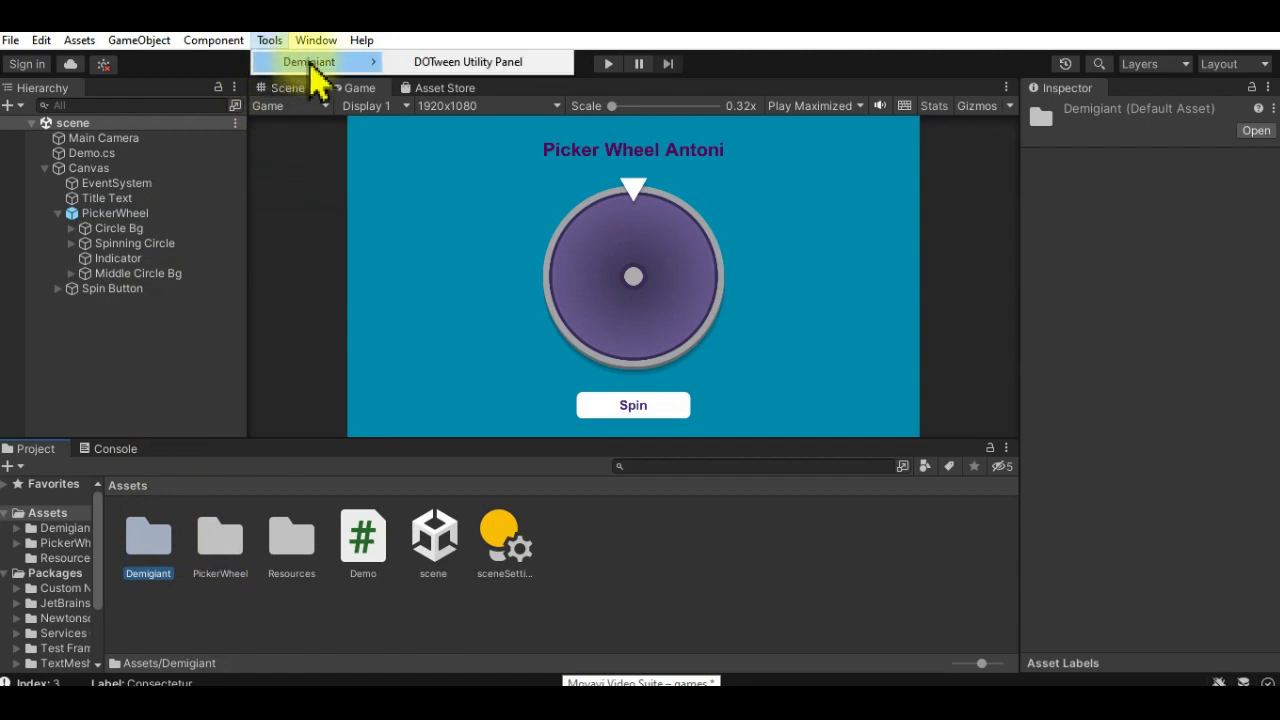
pyautogui.click(435, 63)
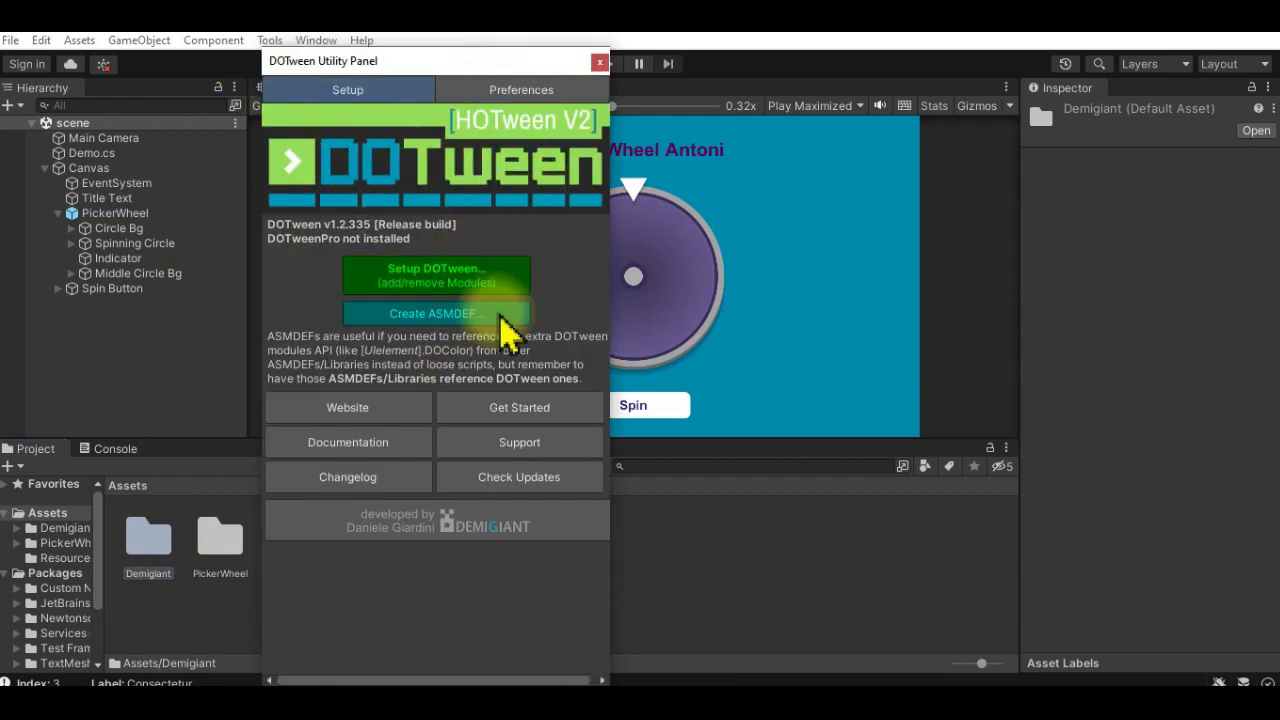
pyautogui.click(428, 270)
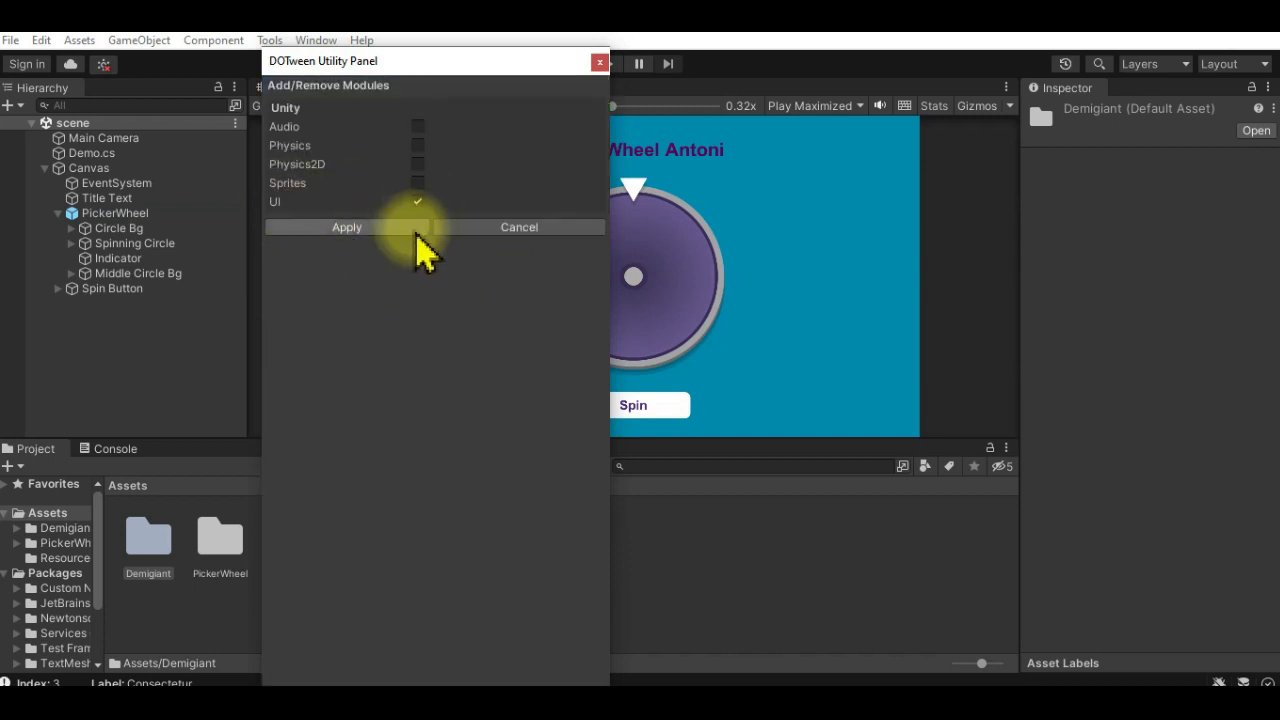
pyautogui.click(598, 62)
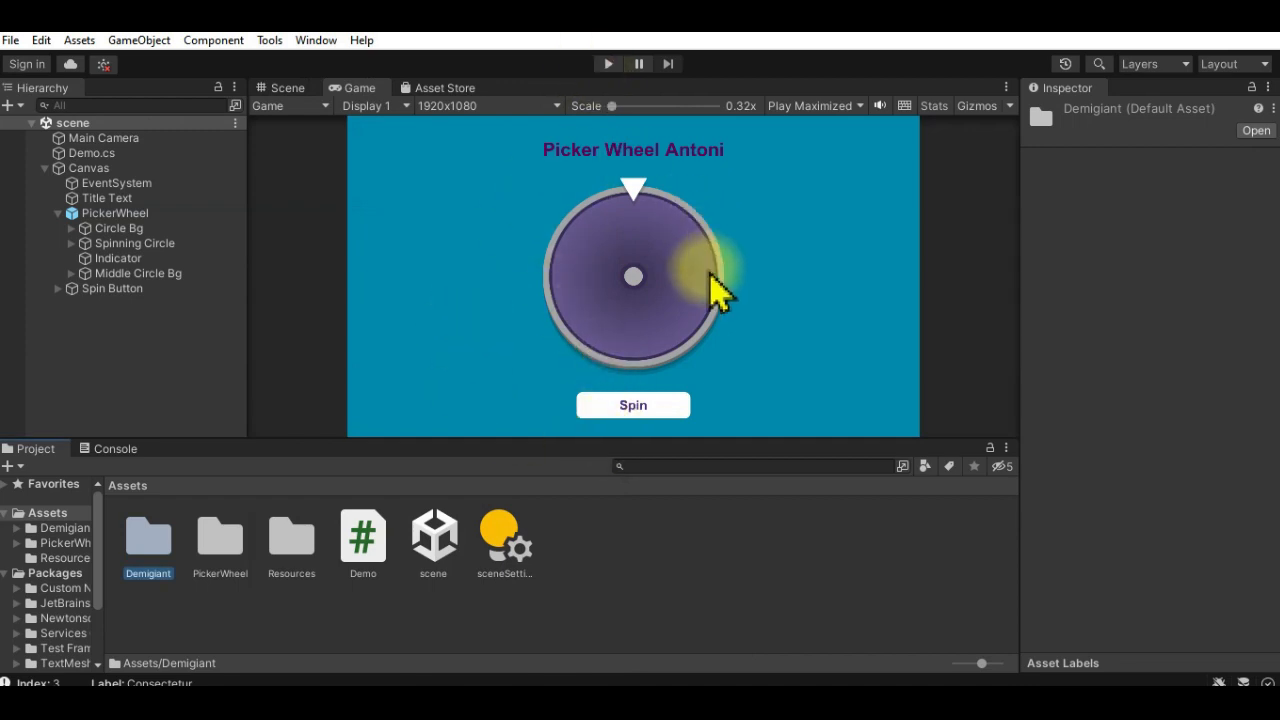
# Step: Inspect the Demo.cs object and the Canvas in the hierarchy, viewing the whole canvas in the Scene view
pyautogui.click(52, 153)
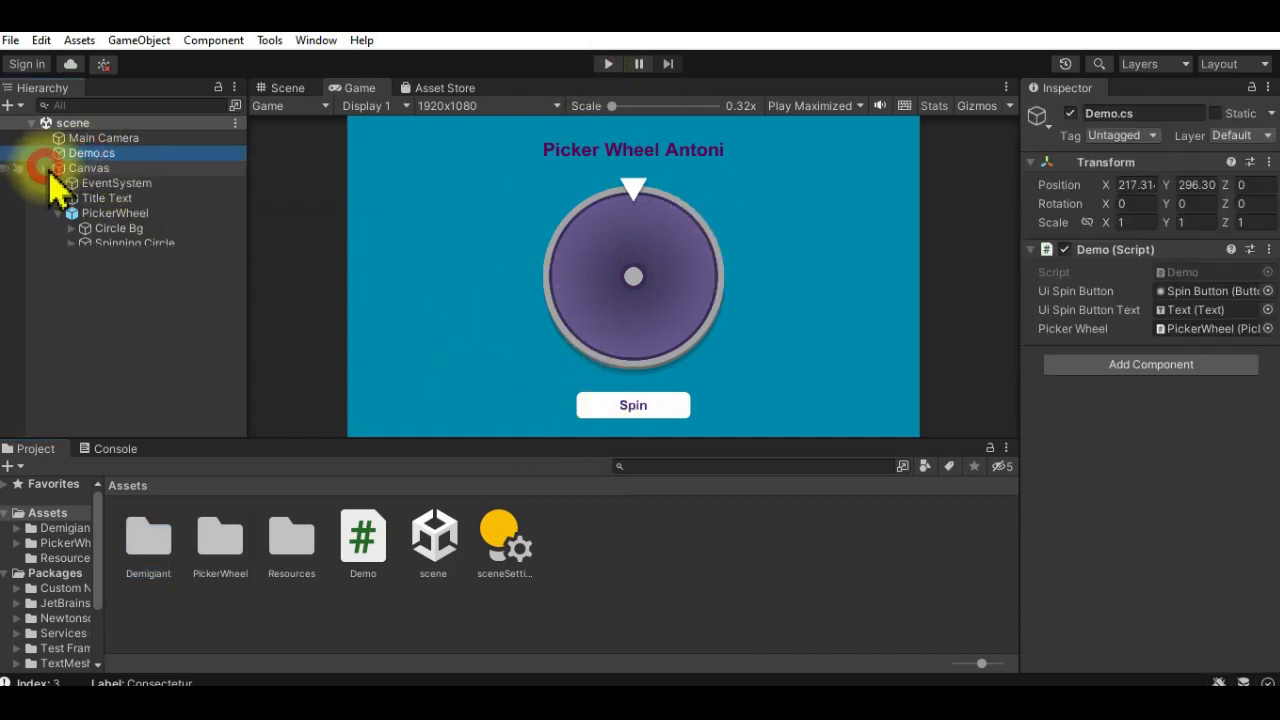
pyautogui.click(43, 168)
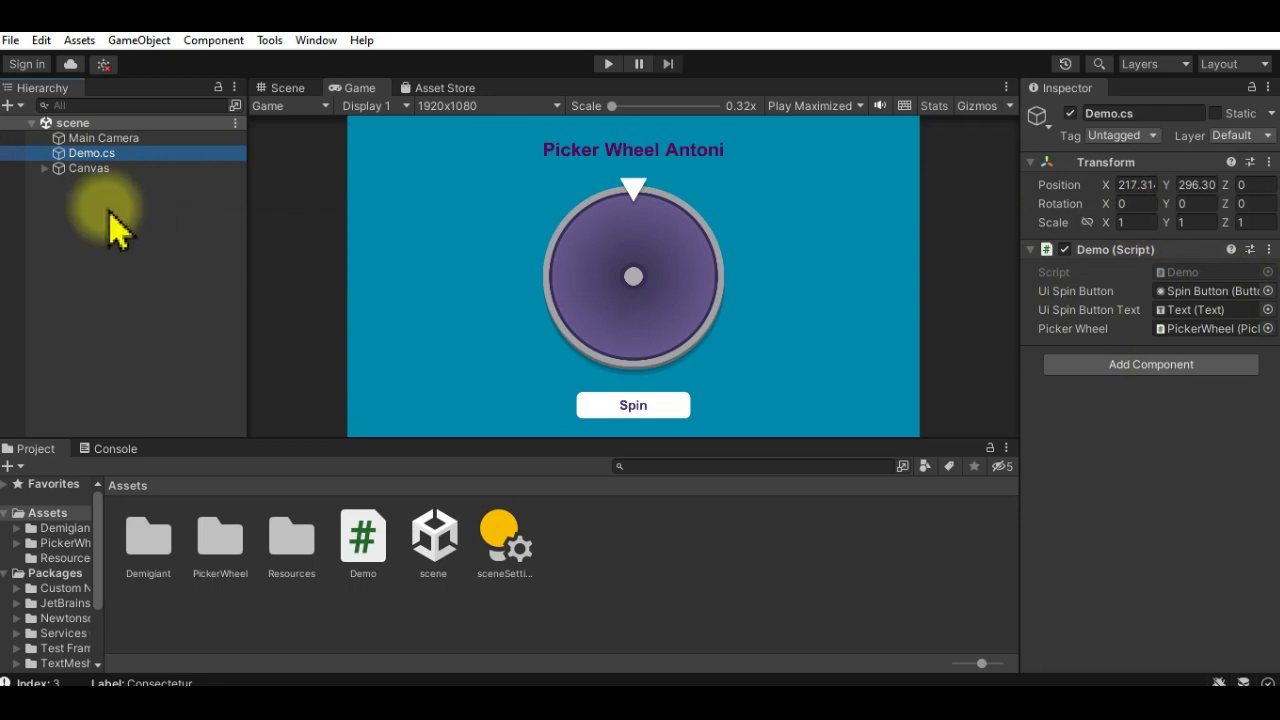
pyautogui.click(68, 168)
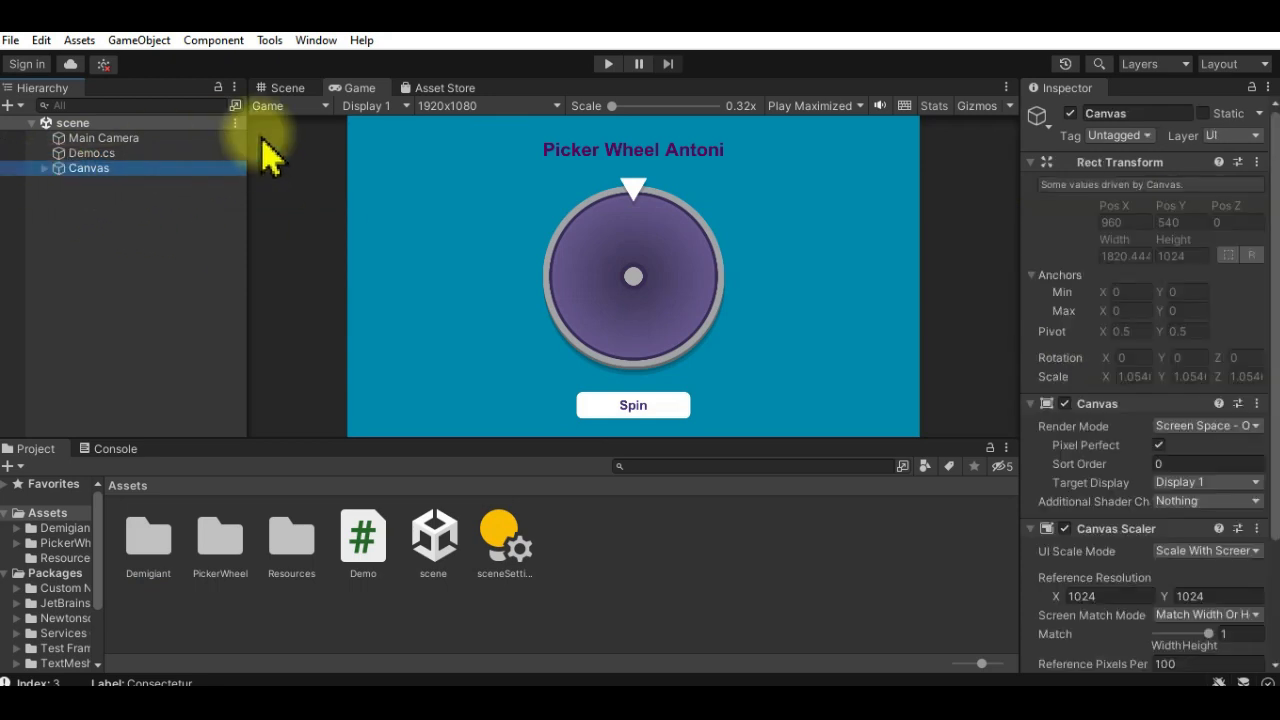
pyautogui.click(287, 88)
pyautogui.scroll(-3, 690, 190)
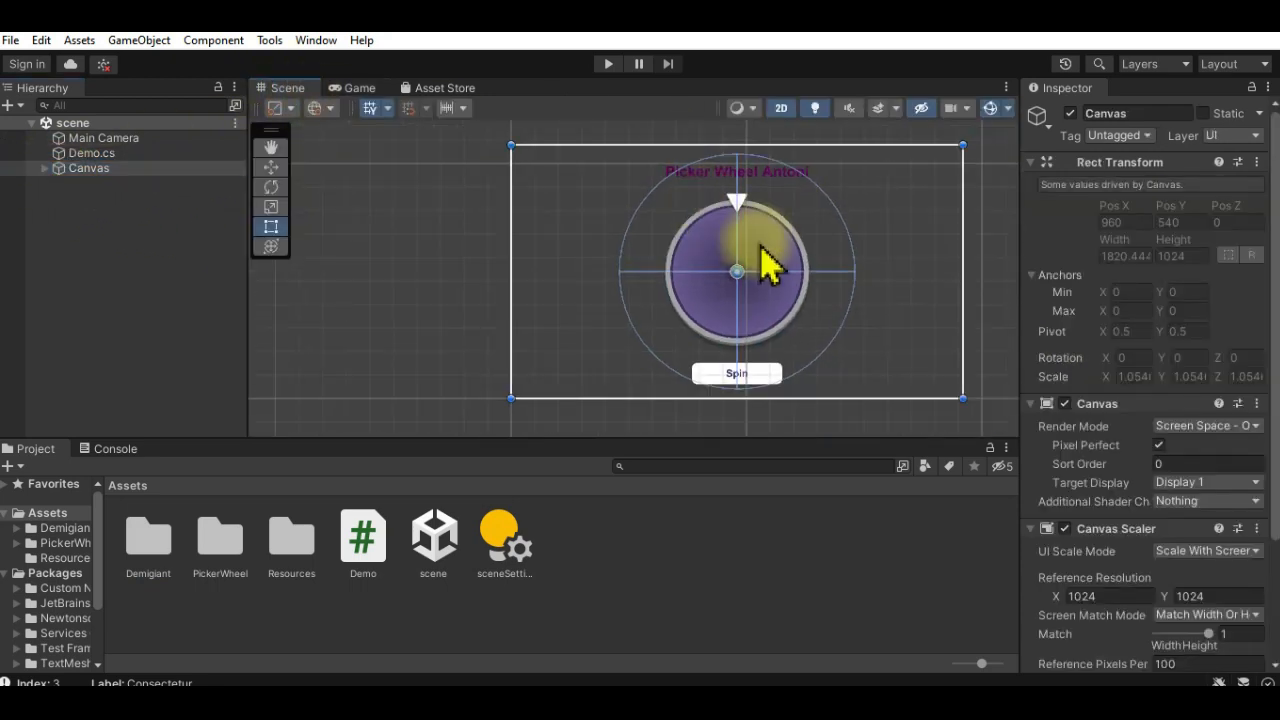
pyautogui.moveTo(686, 234); pyautogui.dragTo(528, 234, button='middle')
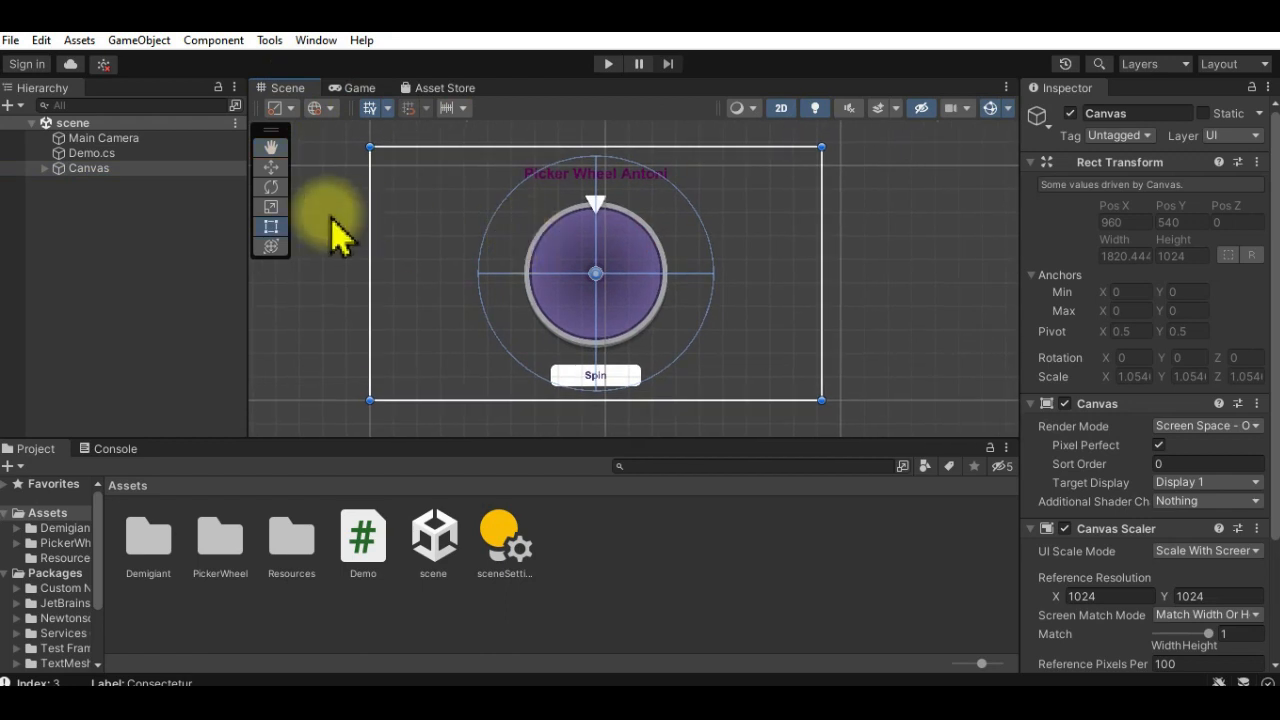
# Step: Expand the Canvas's children and inspect the Title Text object's text, character and paragraph settings
pyautogui.click(44, 168)
pyautogui.click(96, 184)
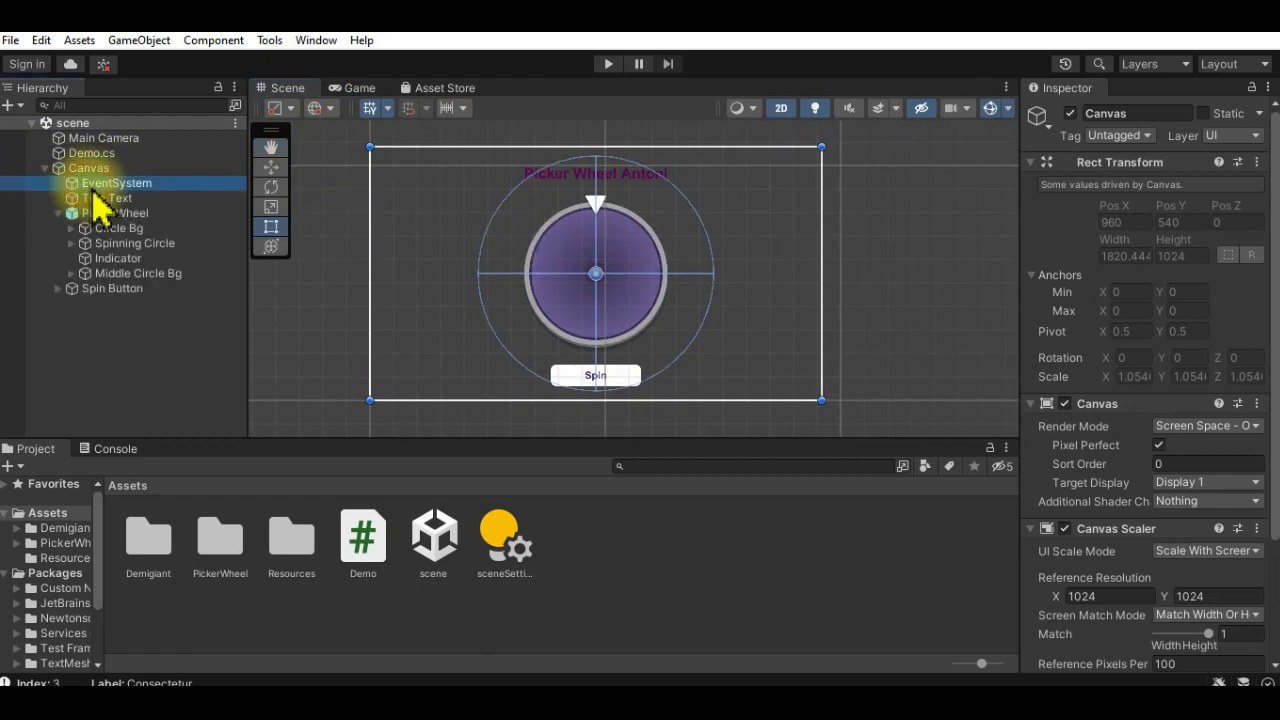
pyautogui.click(100, 198)
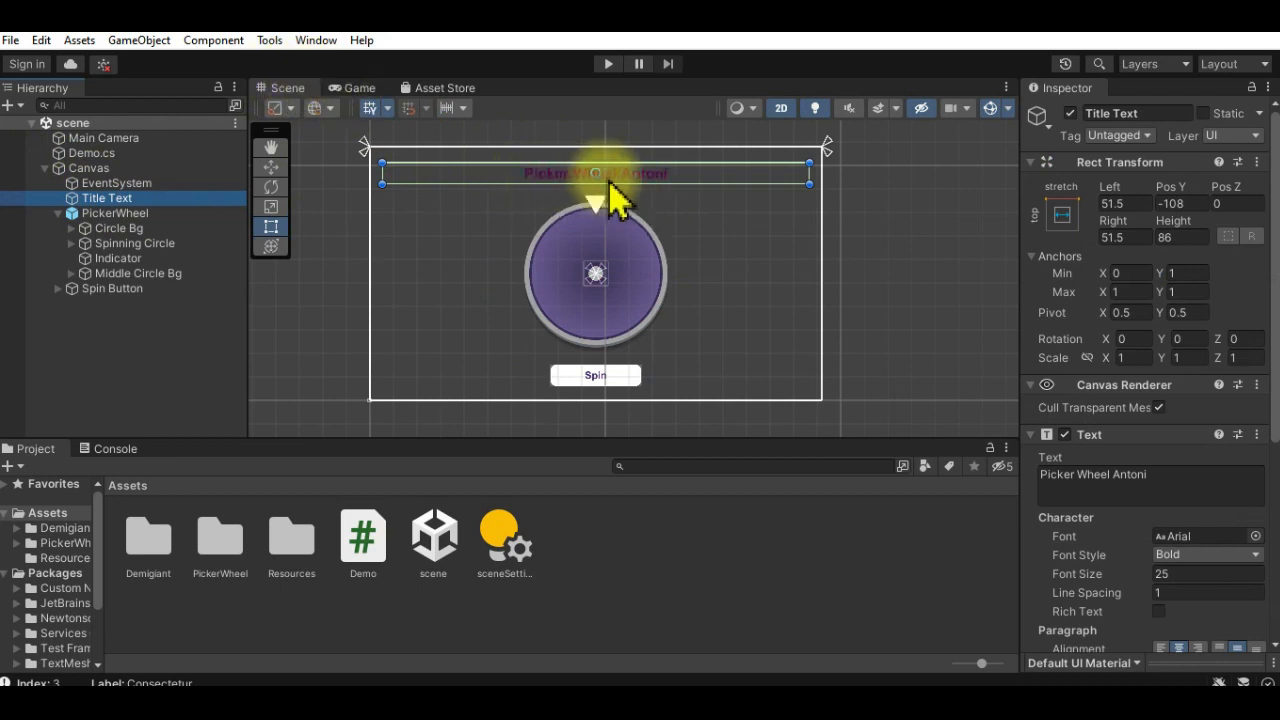
pyautogui.scroll(-3, 1214, 428)
pyautogui.scroll(-4, 1214, 428)
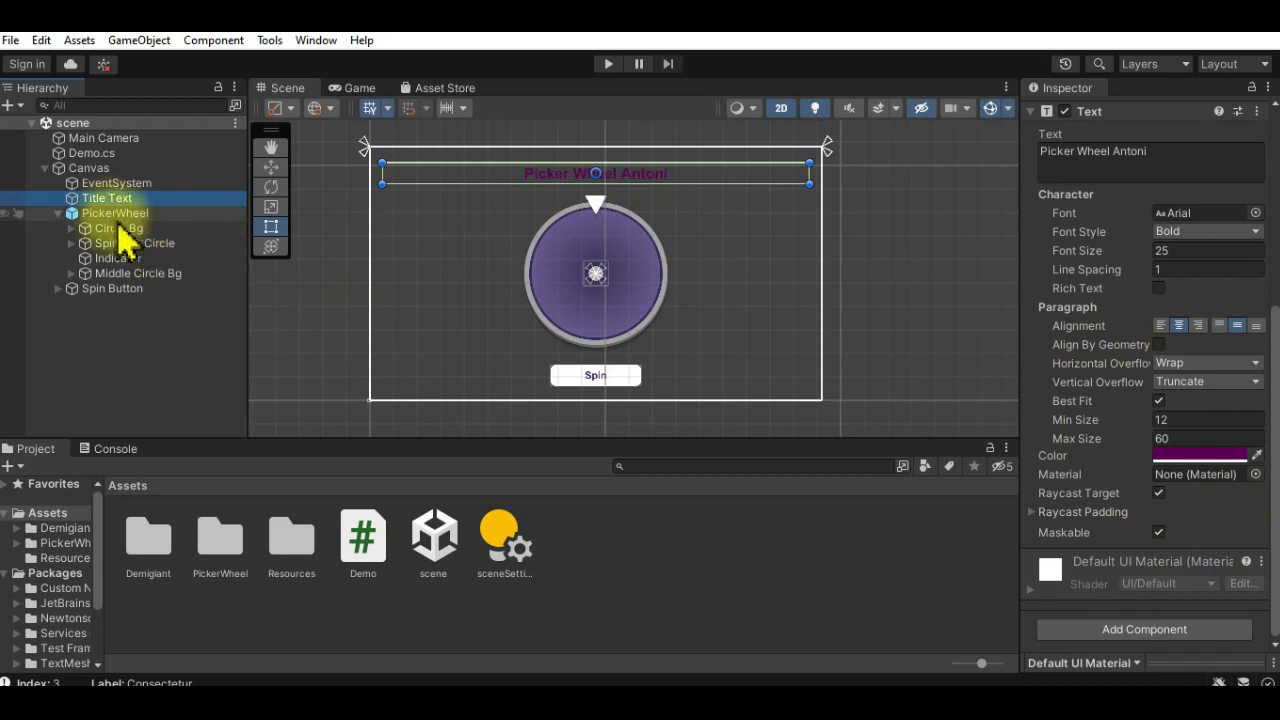
# Step: Inspect the PickerWheel object's script settings and open the PickerWheel/Prefabs asset folder to find its prefab
pyautogui.click(90, 214)
pyautogui.click(58, 213)
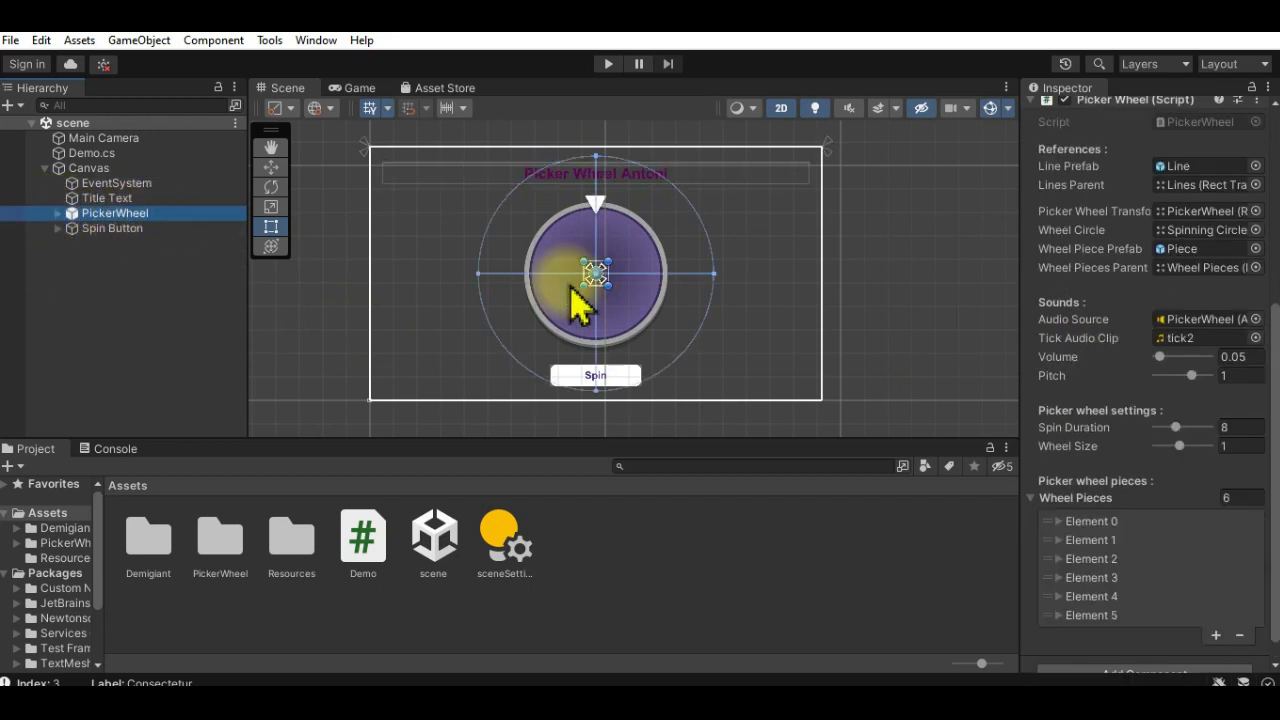
pyautogui.doubleClick(218, 540)
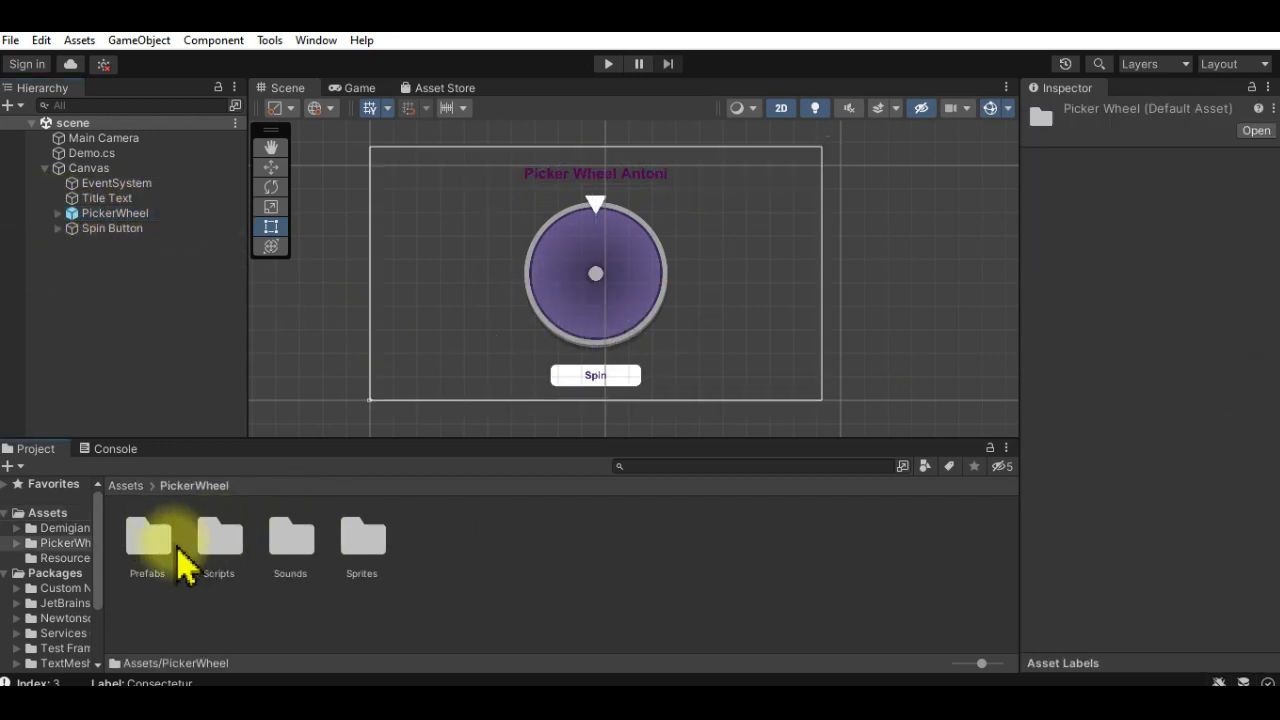
pyautogui.doubleClick(160, 552)
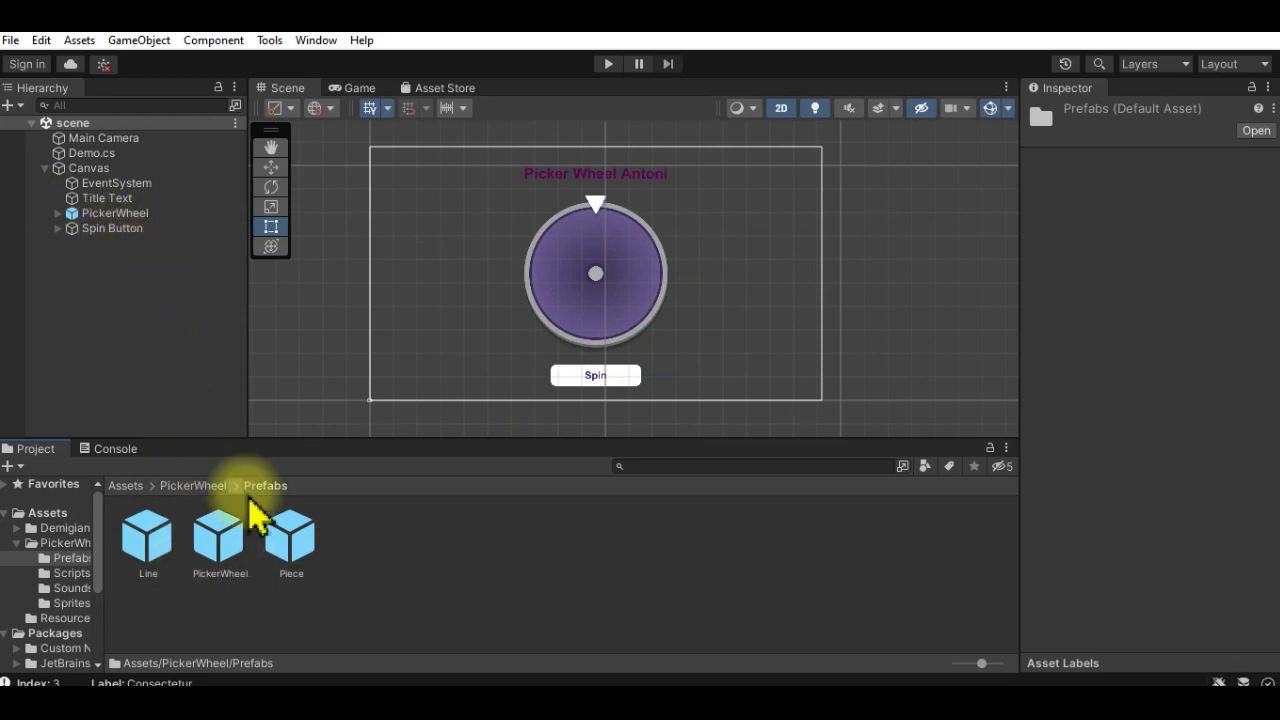
# Step: Browse the PickerWheel asset's Scripts, Sounds and Sprites folders, expand the characters sprite sheet, and return to the Assets root
pyautogui.click(210, 487)
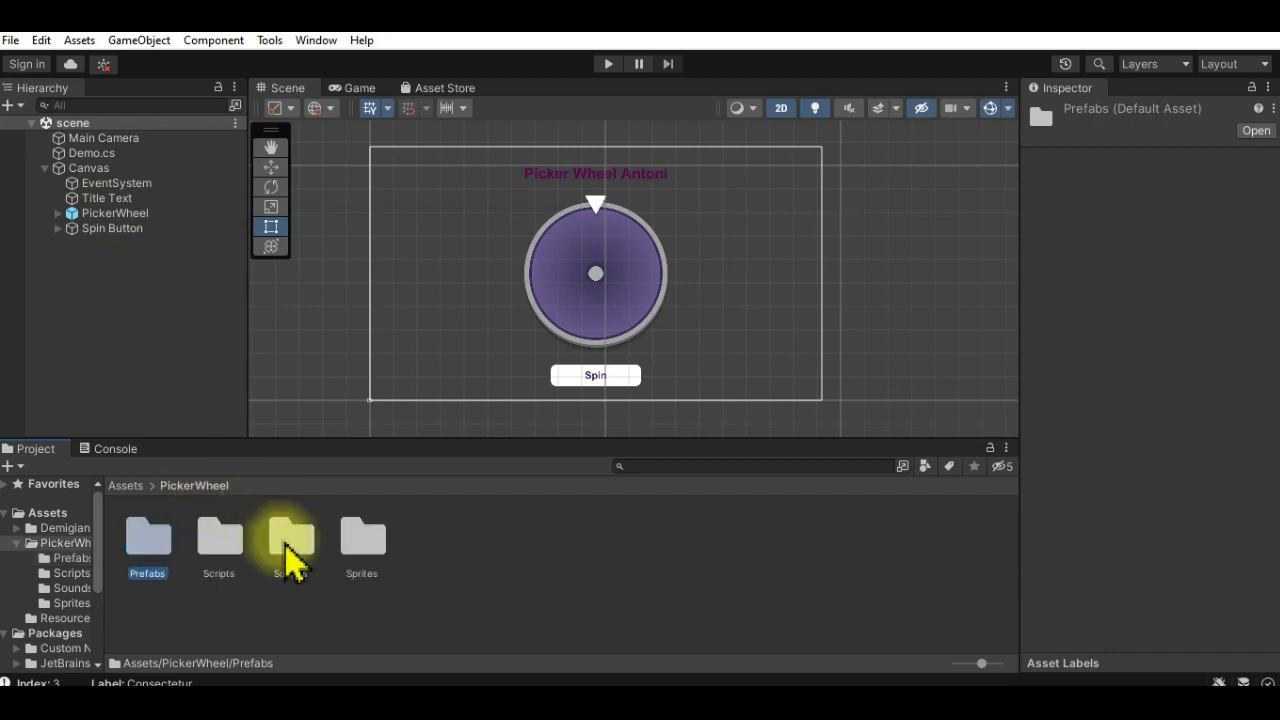
pyautogui.doubleClick(224, 545)
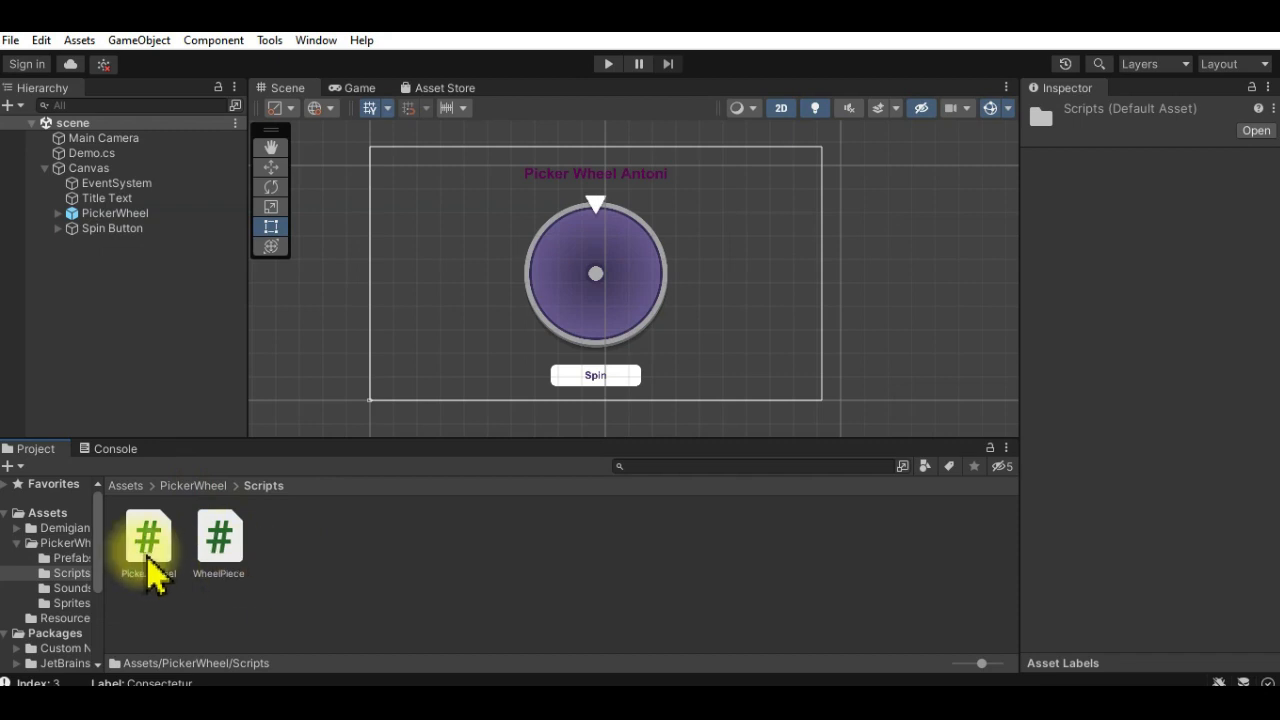
pyautogui.click(212, 486)
pyautogui.doubleClick(289, 540)
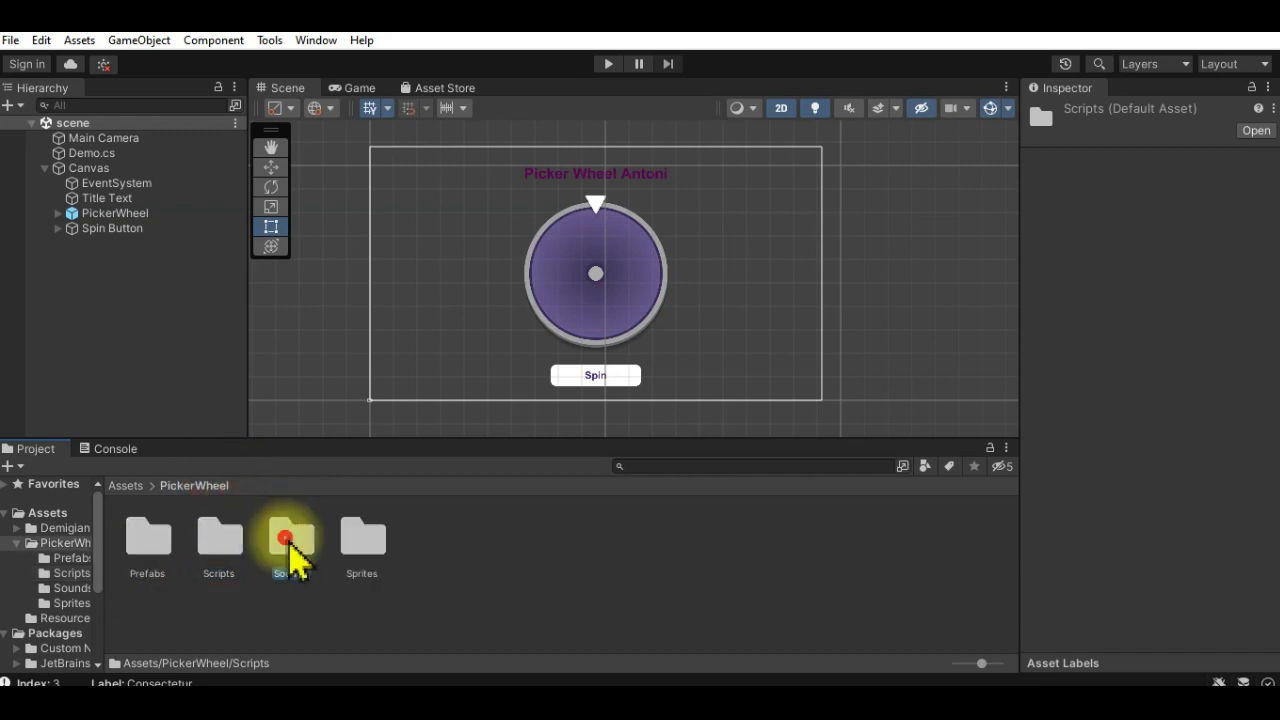
pyautogui.click(208, 487)
pyautogui.doubleClick(363, 545)
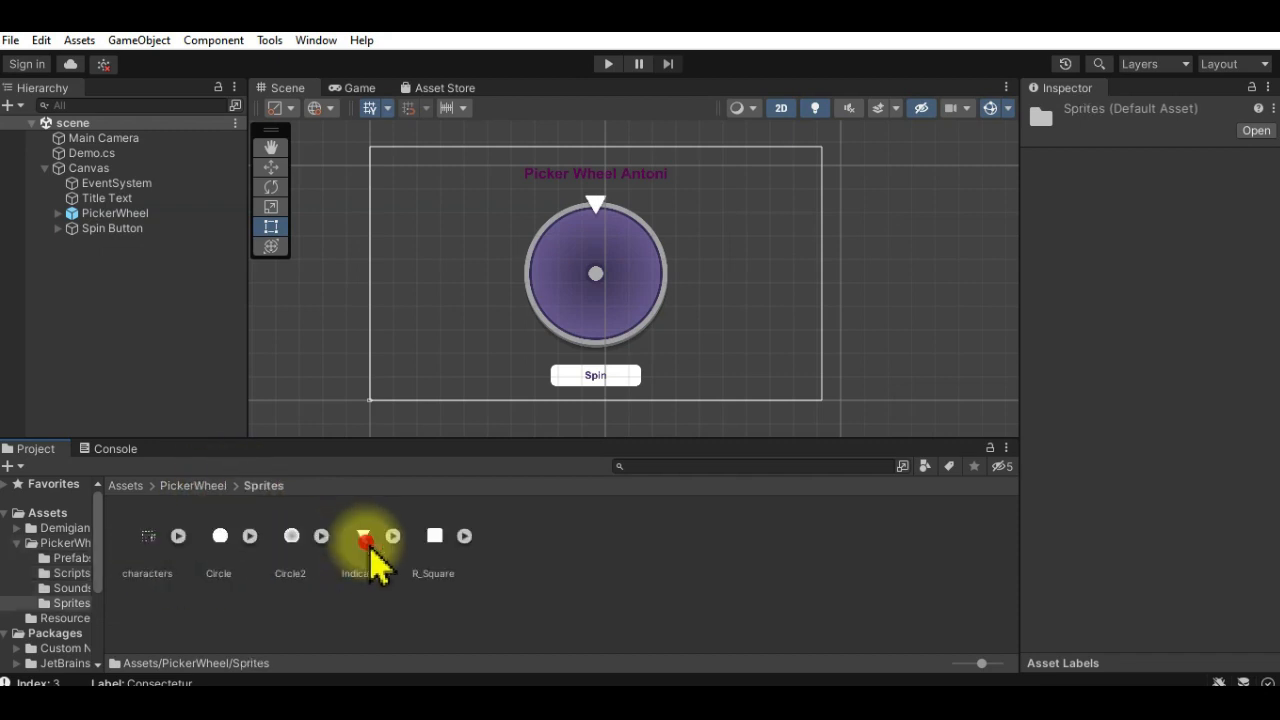
pyautogui.click(180, 537)
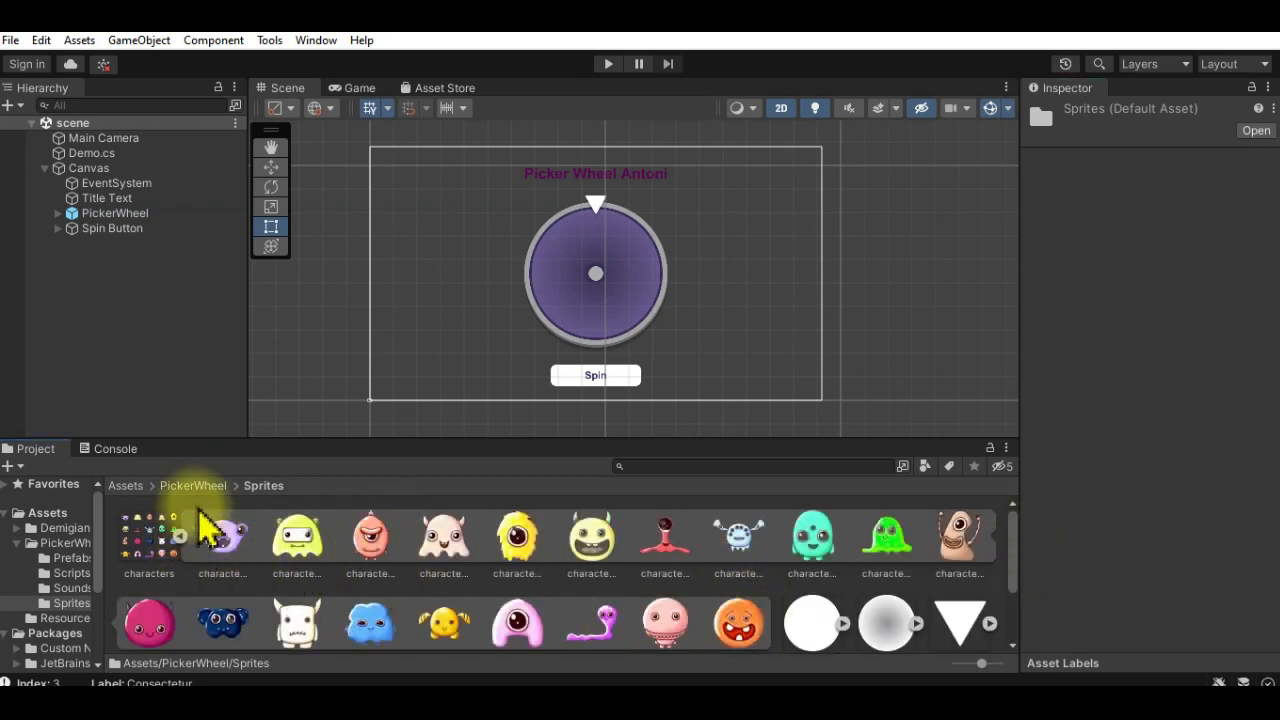
pyautogui.click(125, 485)
# Step: Expand the PickerWheel object, show the Game view, and set the wheel's Spin Duration to 5 and Wheel Size to 1
pyautogui.click(100, 214)
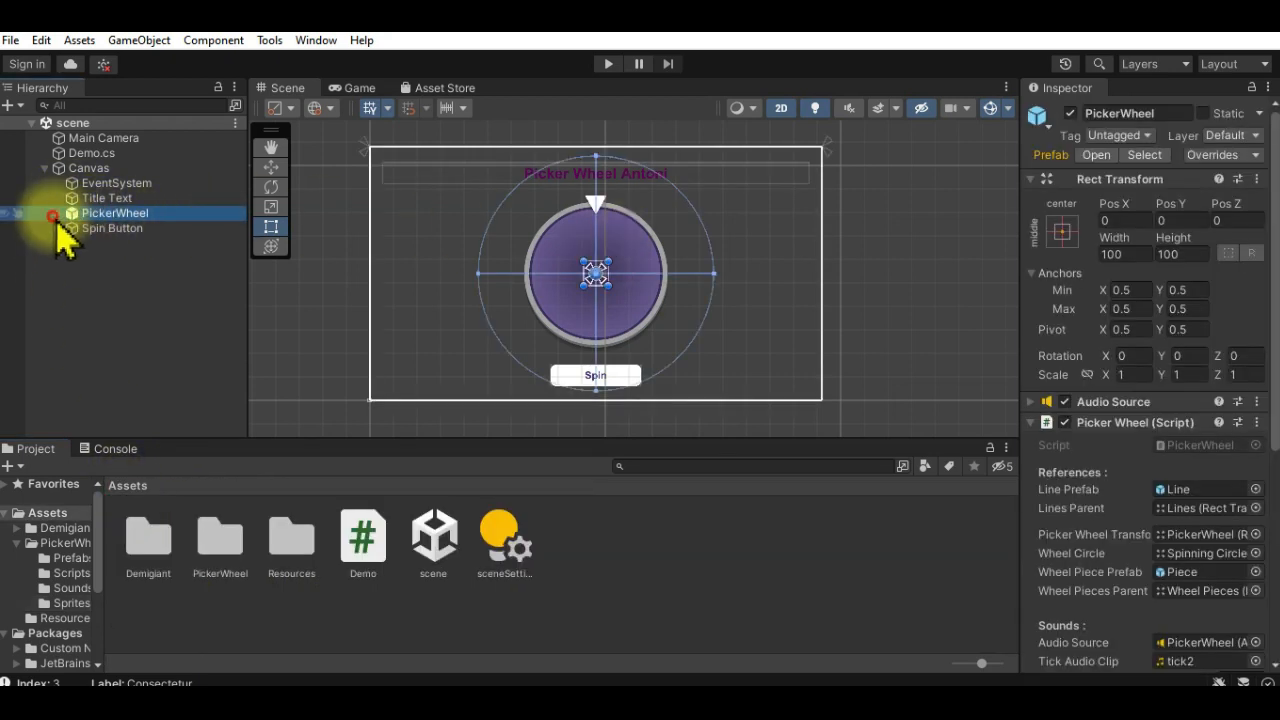
pyautogui.click(56, 214)
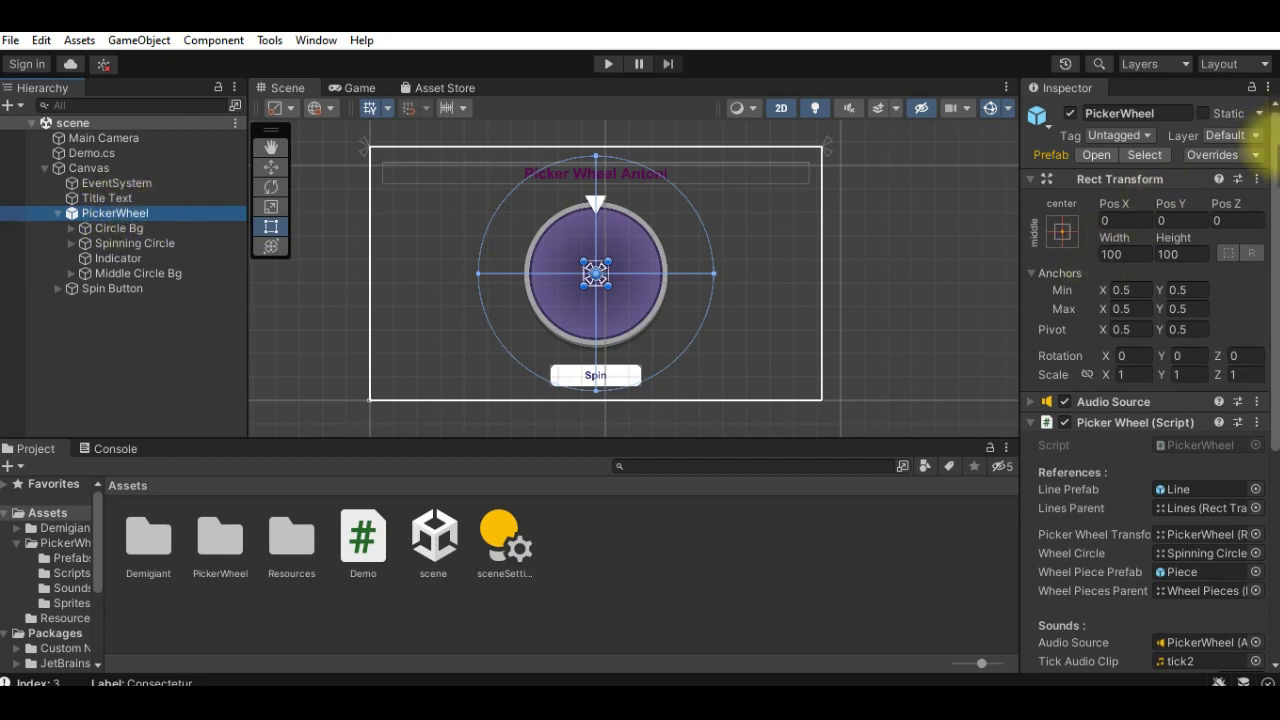
pyautogui.scroll(-5, 1260, 150)
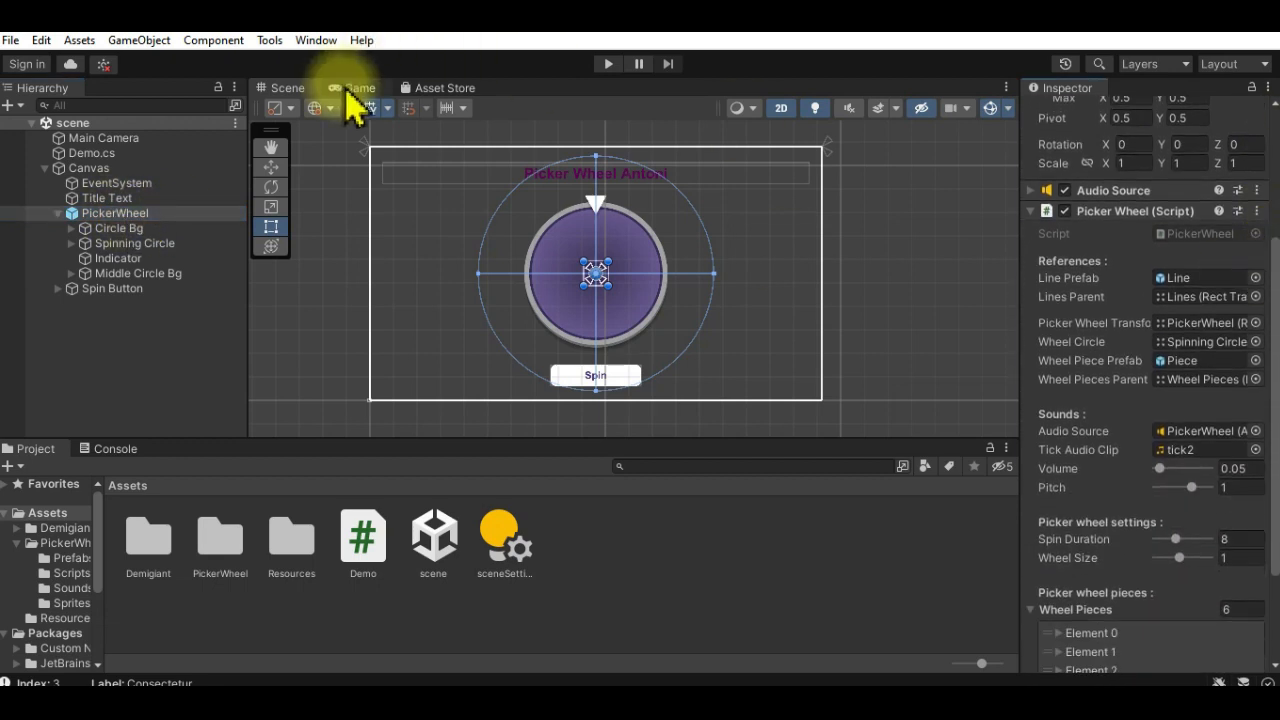
pyautogui.click(352, 88)
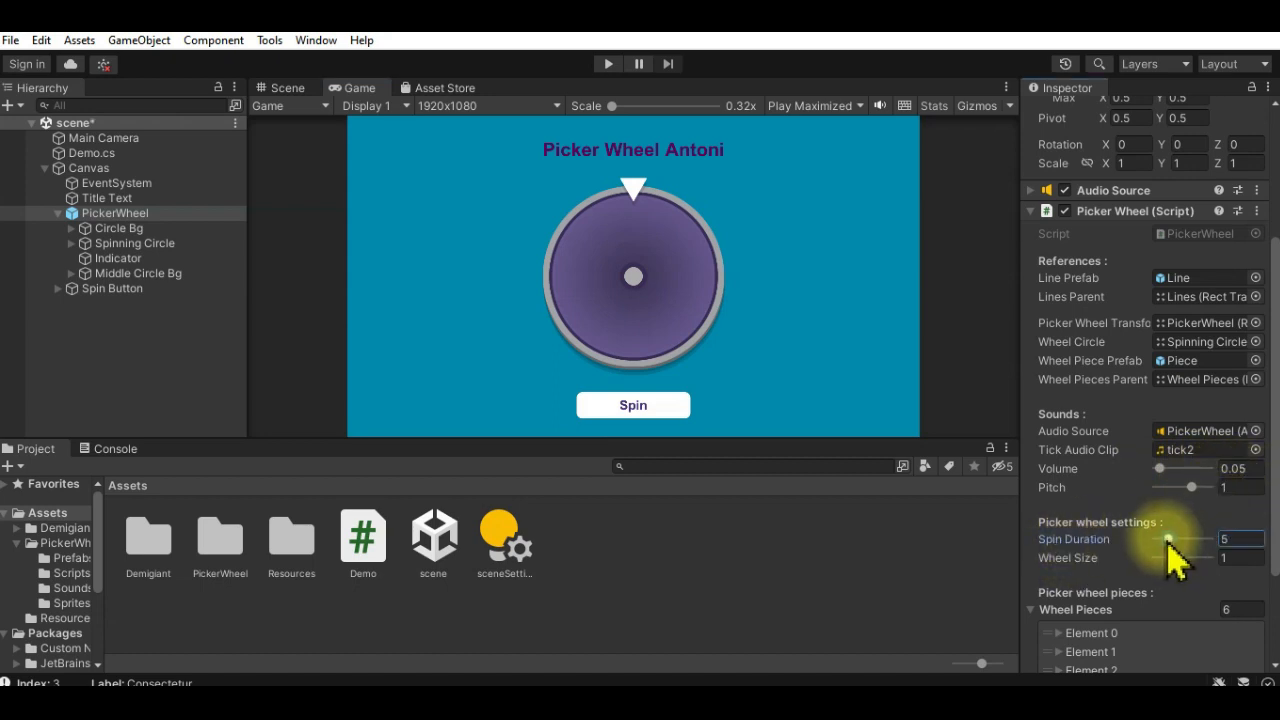
pyautogui.moveTo(1184, 568)
pyautogui.mouseDown()
pyautogui.moveTo(1217, 580)
pyautogui.moveTo(1160, 583)
pyautogui.moveTo(1190, 558)
pyautogui.mouseUp()
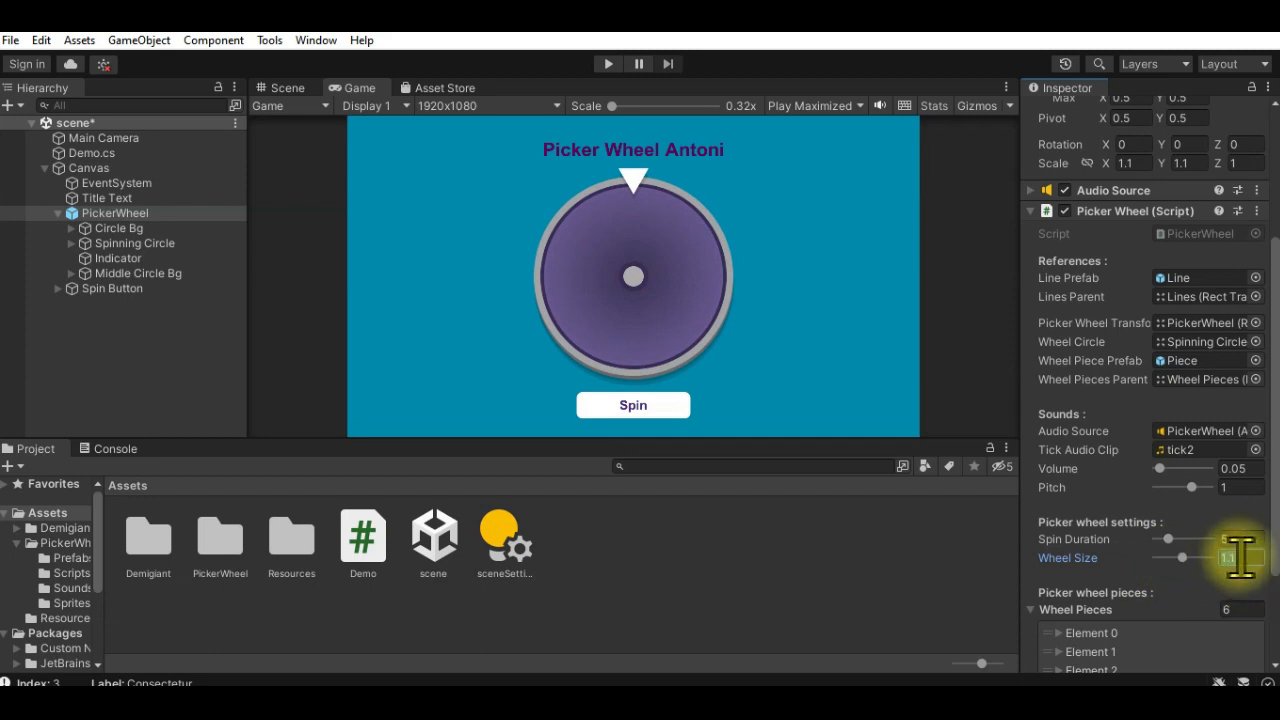
pyautogui.write('1')
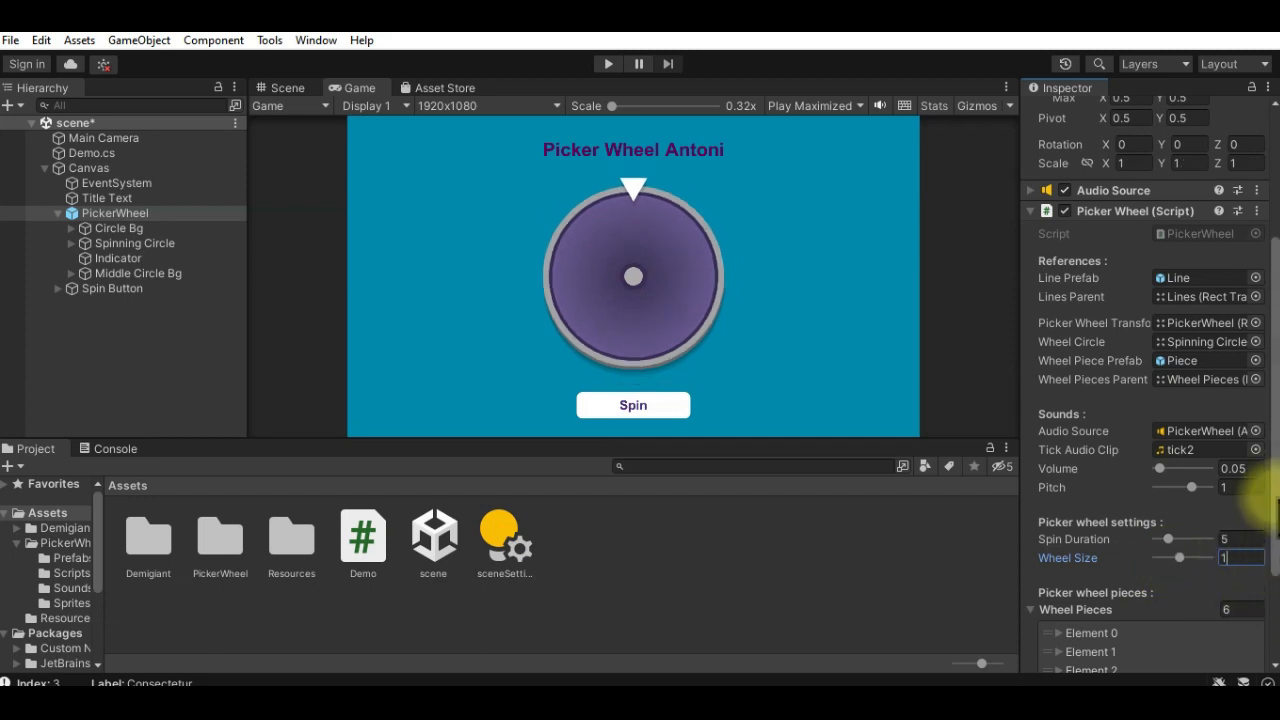
# Step: Set the Game view to Play Focused, then run the scene to preview the wheel's pieces and stop it
pyautogui.scroll(-5, 1270, 435)
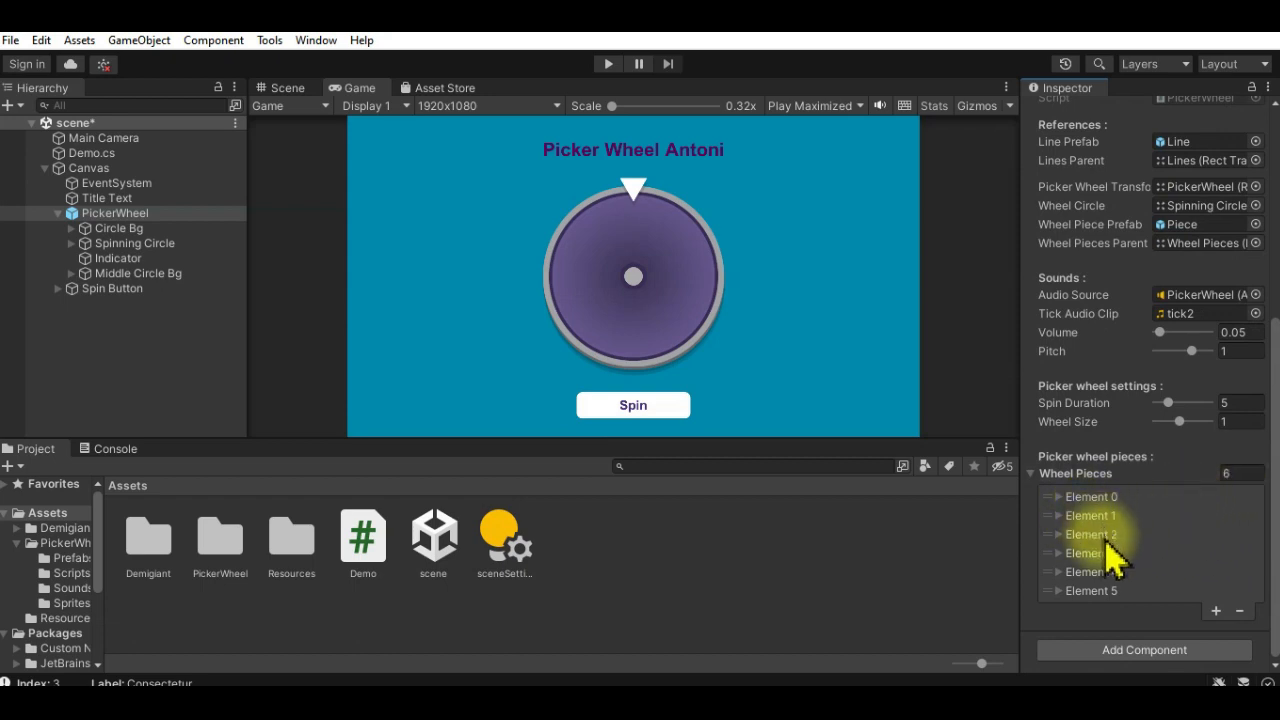
pyautogui.click(786, 105)
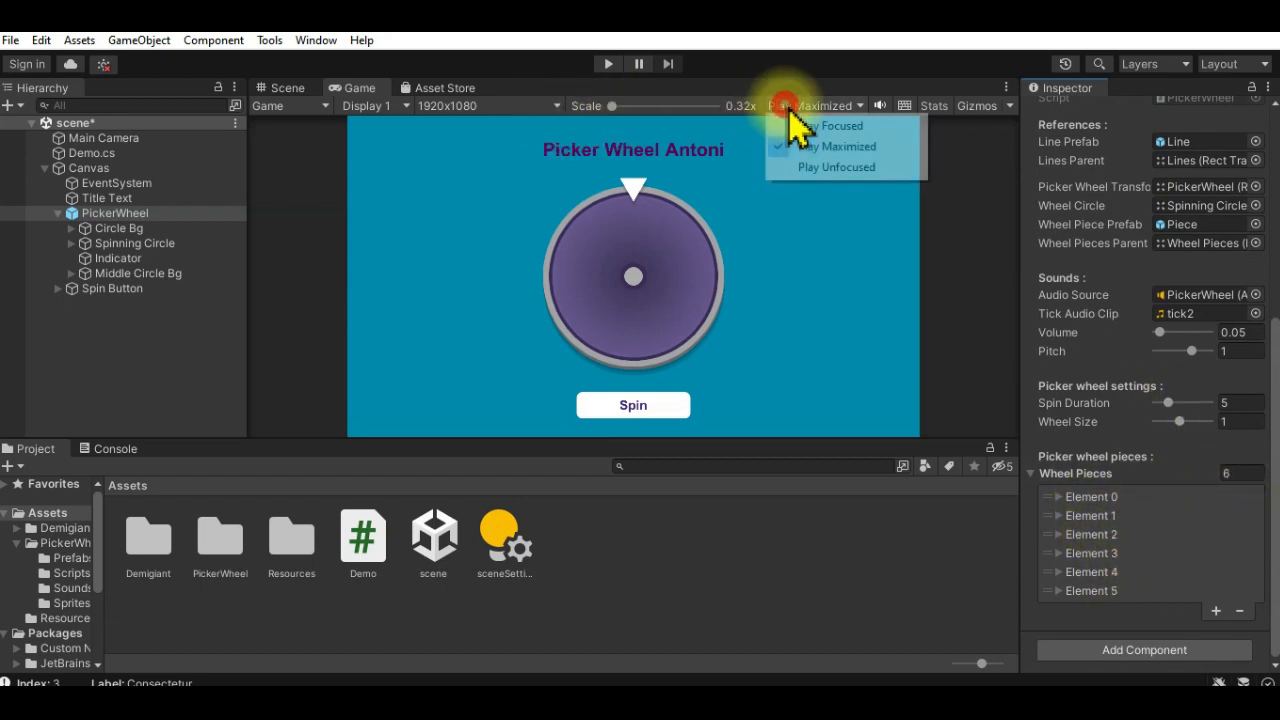
pyautogui.click(790, 126)
pyautogui.click(608, 63)
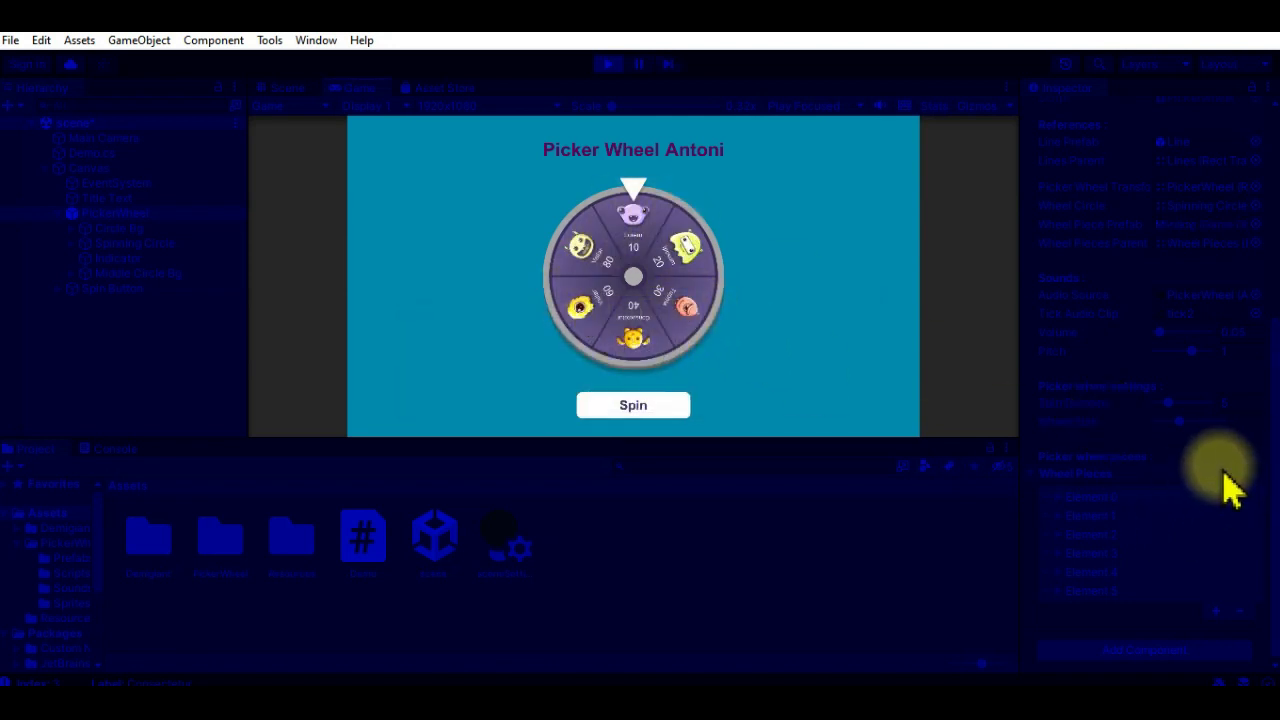
pyautogui.click(608, 65)
# Step: Reduce the number of Wheel Pieces to 5, then run the scene to check the wheel and stop it
pyautogui.click(1240, 472)
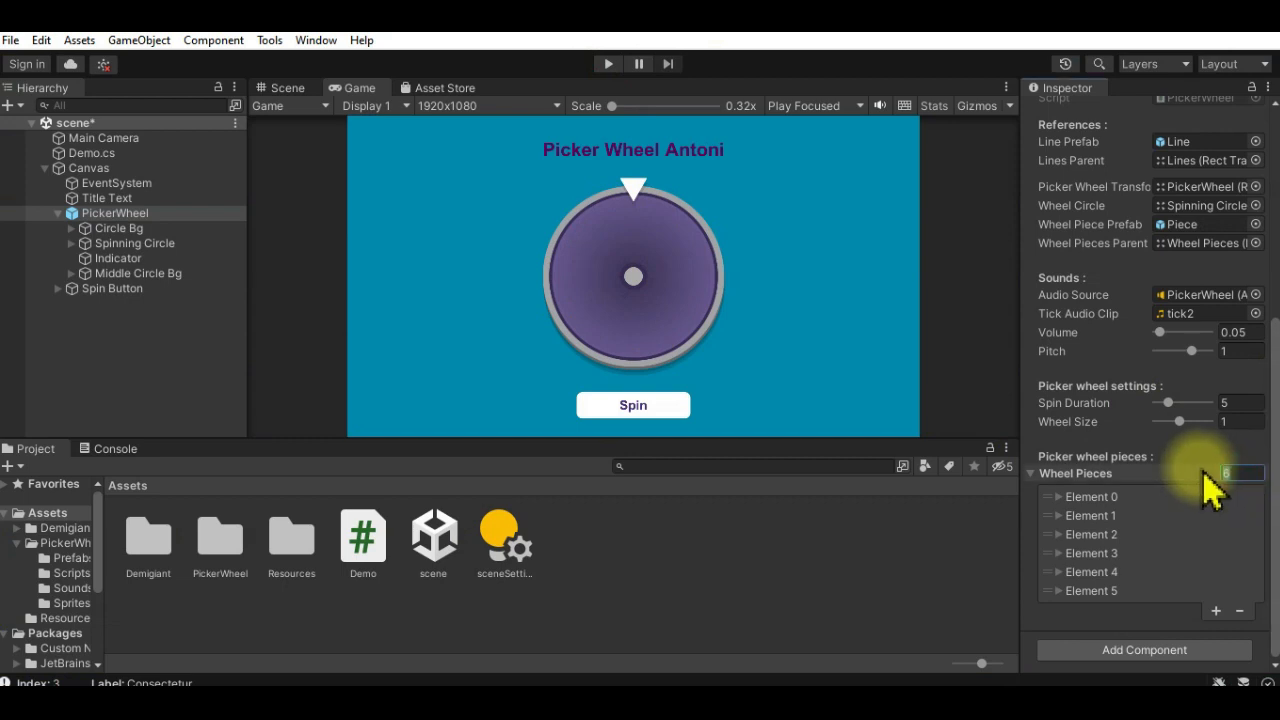
pyautogui.write('5')
pyautogui.press('Return')
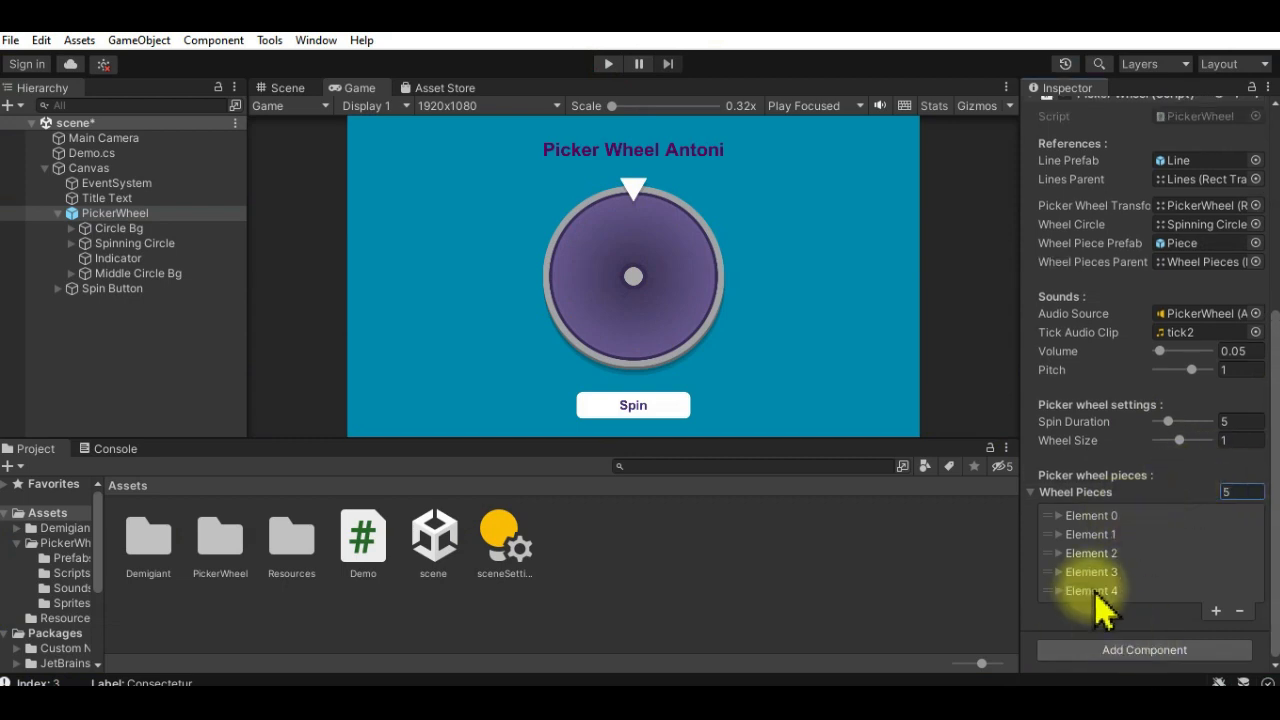
pyautogui.click(606, 62)
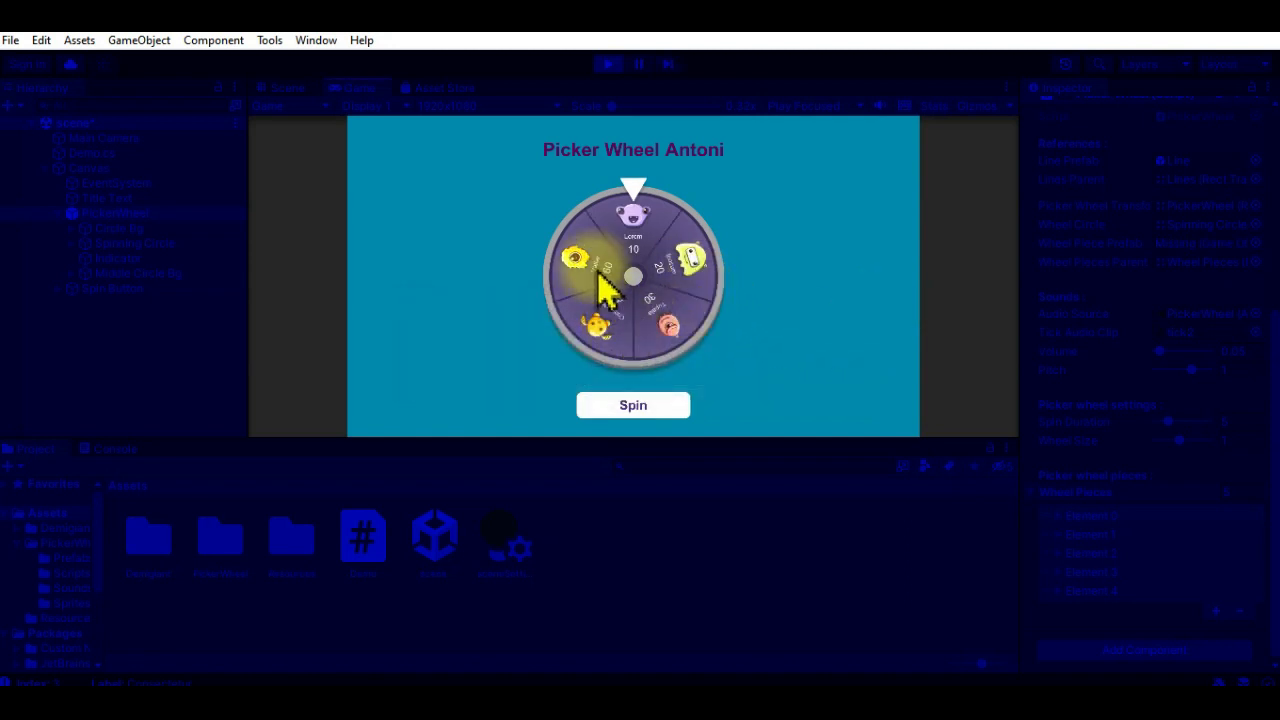
pyautogui.click(607, 63)
# Step: Review the icon, label, amount and chance settings of wheel piece Element 0, leaving its chance at 100
pyautogui.click(1062, 515)
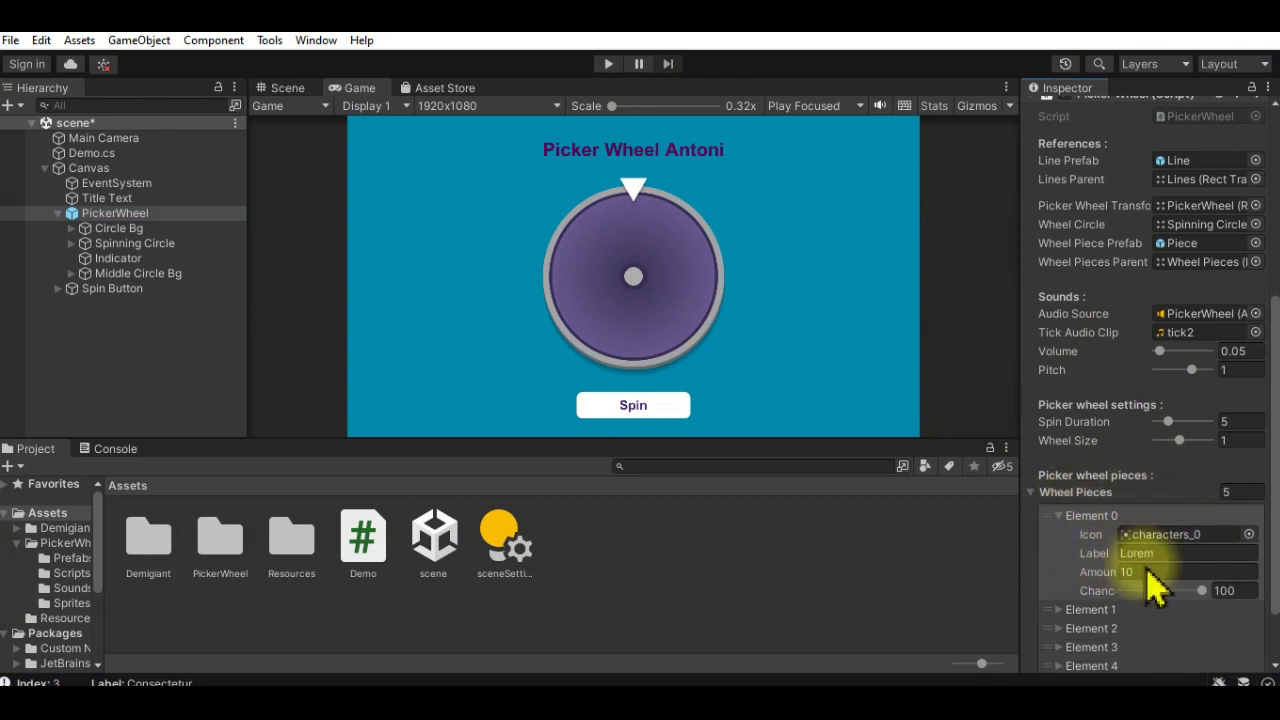
pyautogui.moveTo(1206, 594)
pyautogui.mouseDown()
pyautogui.moveTo(1160, 595)
pyautogui.moveTo(1223, 600)
pyautogui.mouseUp()
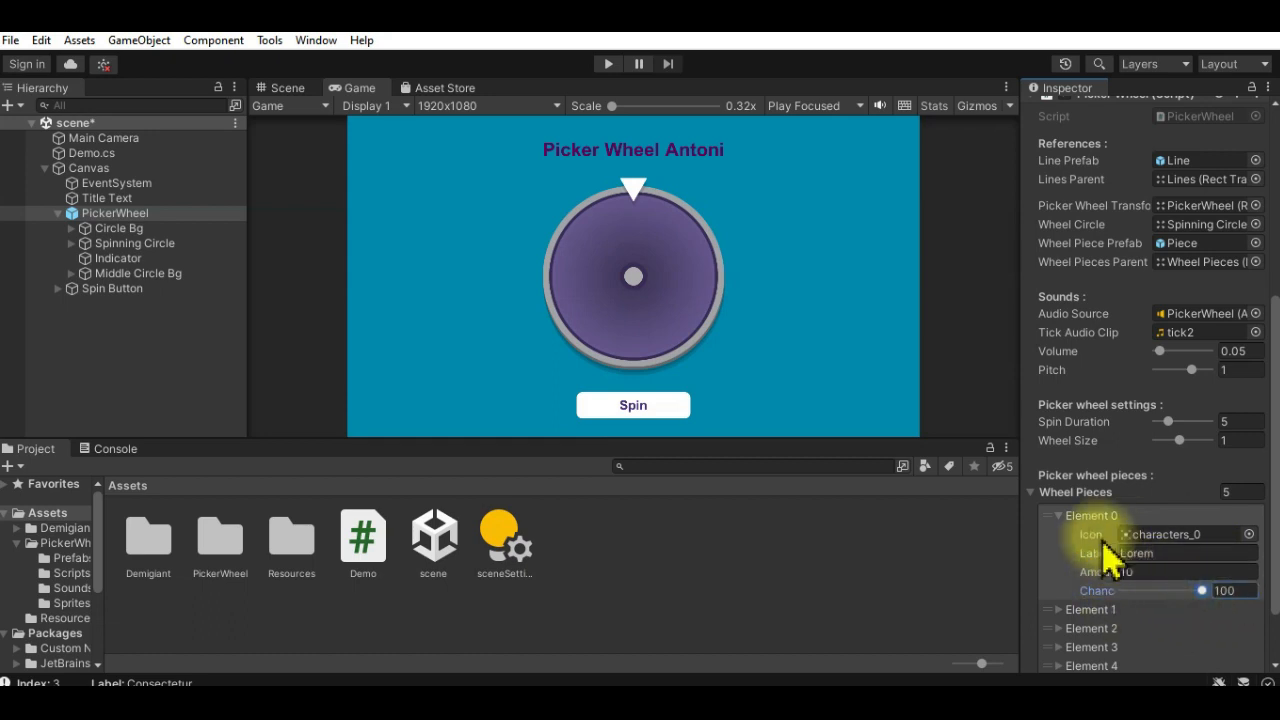
pyautogui.click(1062, 515)
# Step: Add a sixth wheel piece, Element 5, and assign the characters_5 sprite as its icon
pyautogui.click(1216, 611)
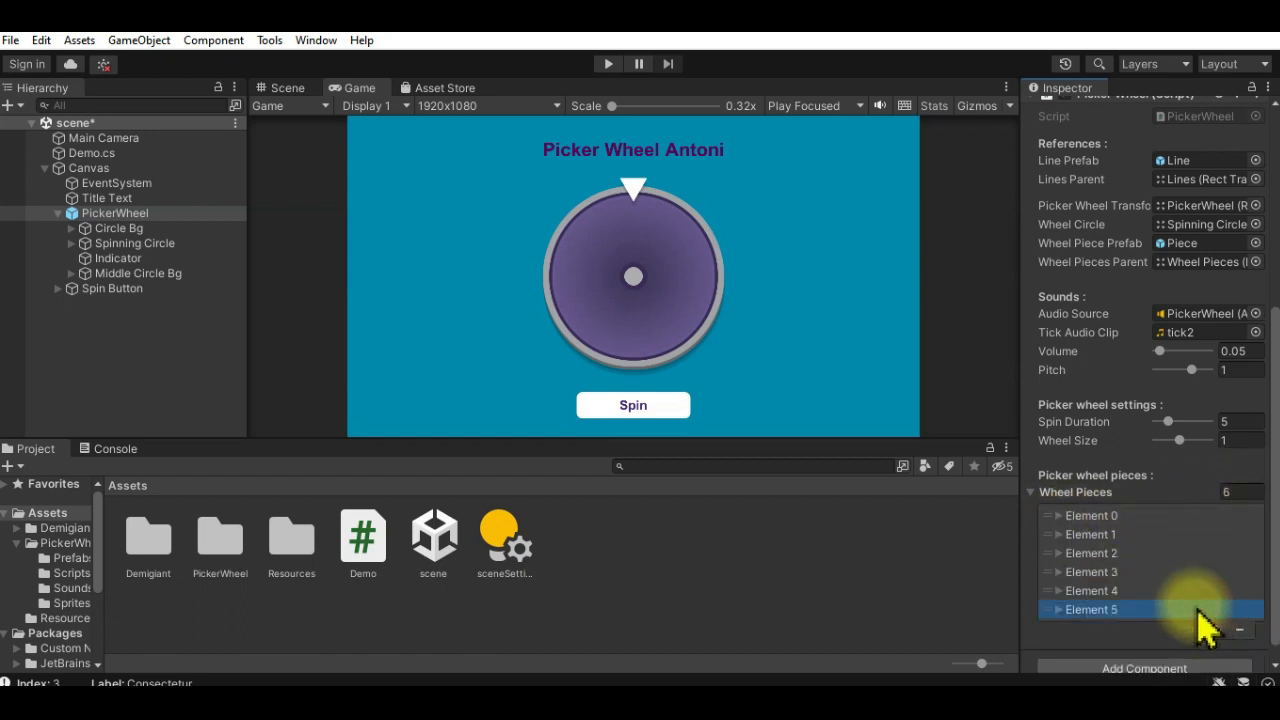
pyautogui.click(1060, 610)
pyautogui.click(1248, 628)
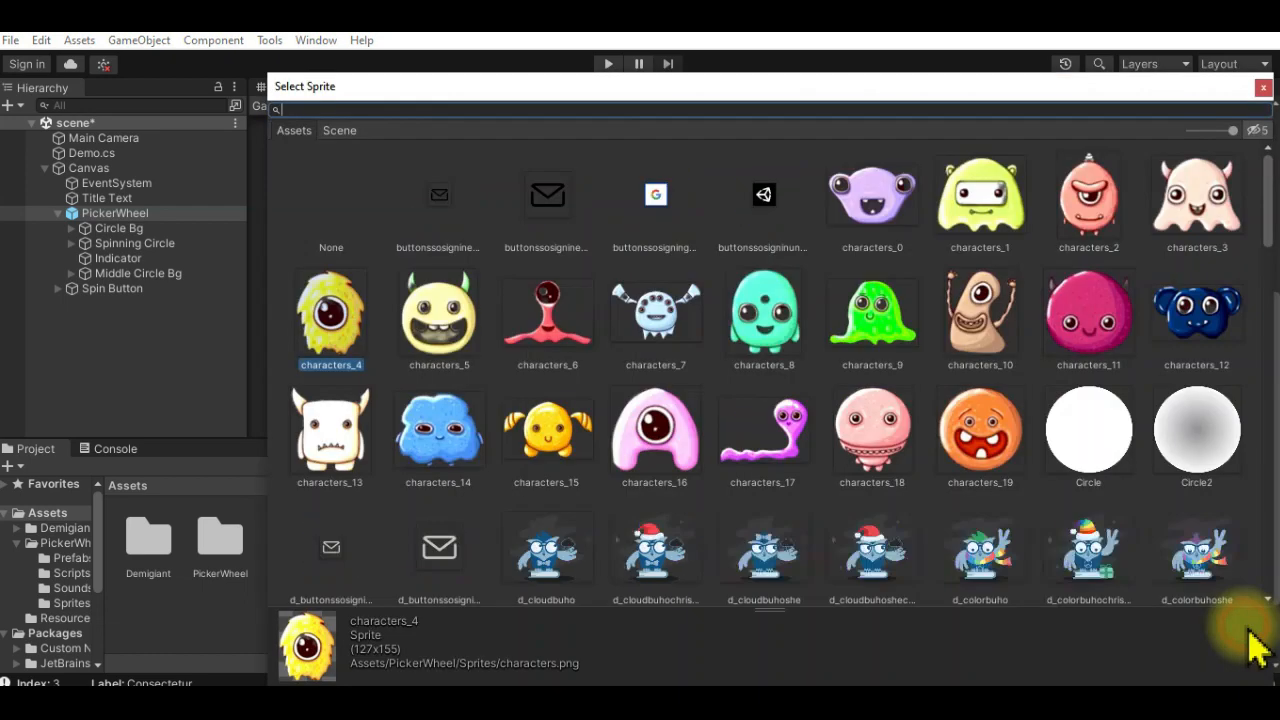
pyautogui.doubleClick(445, 338)
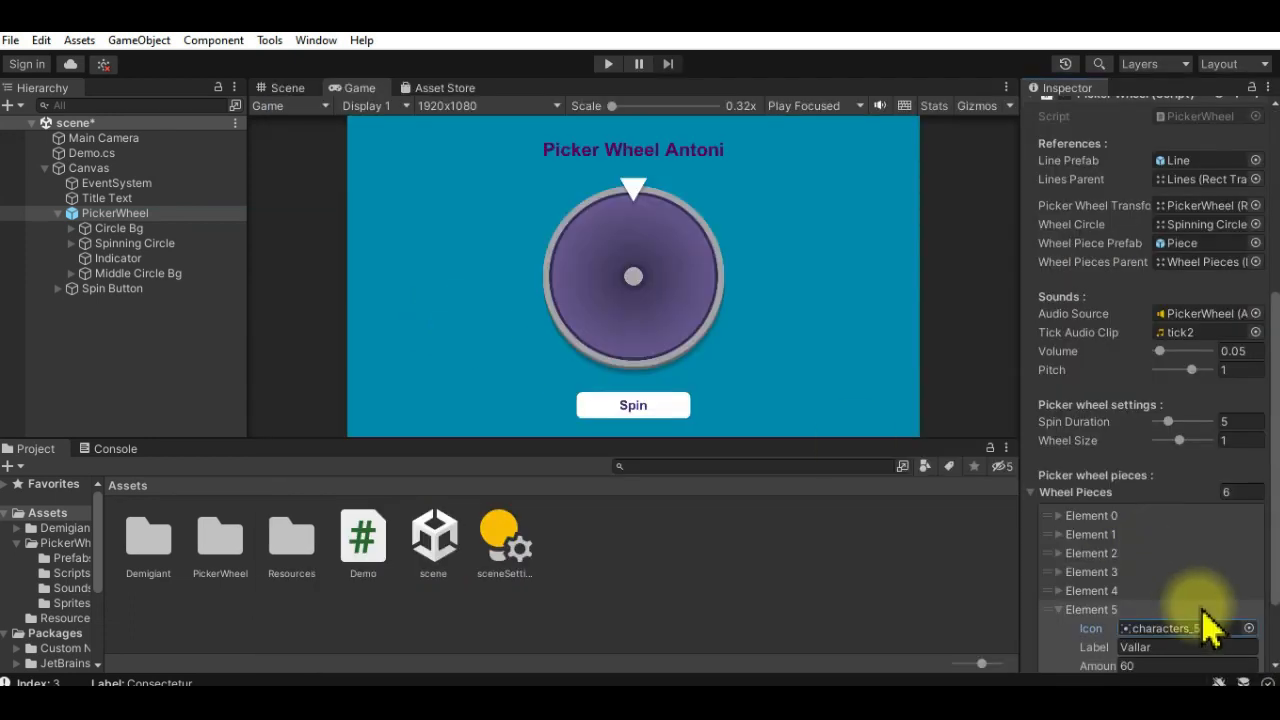
# Step: Enter a first name as Element 5's label, and set its amount to 80 and its chance to 65
pyautogui.scroll(-2, 1205, 615)
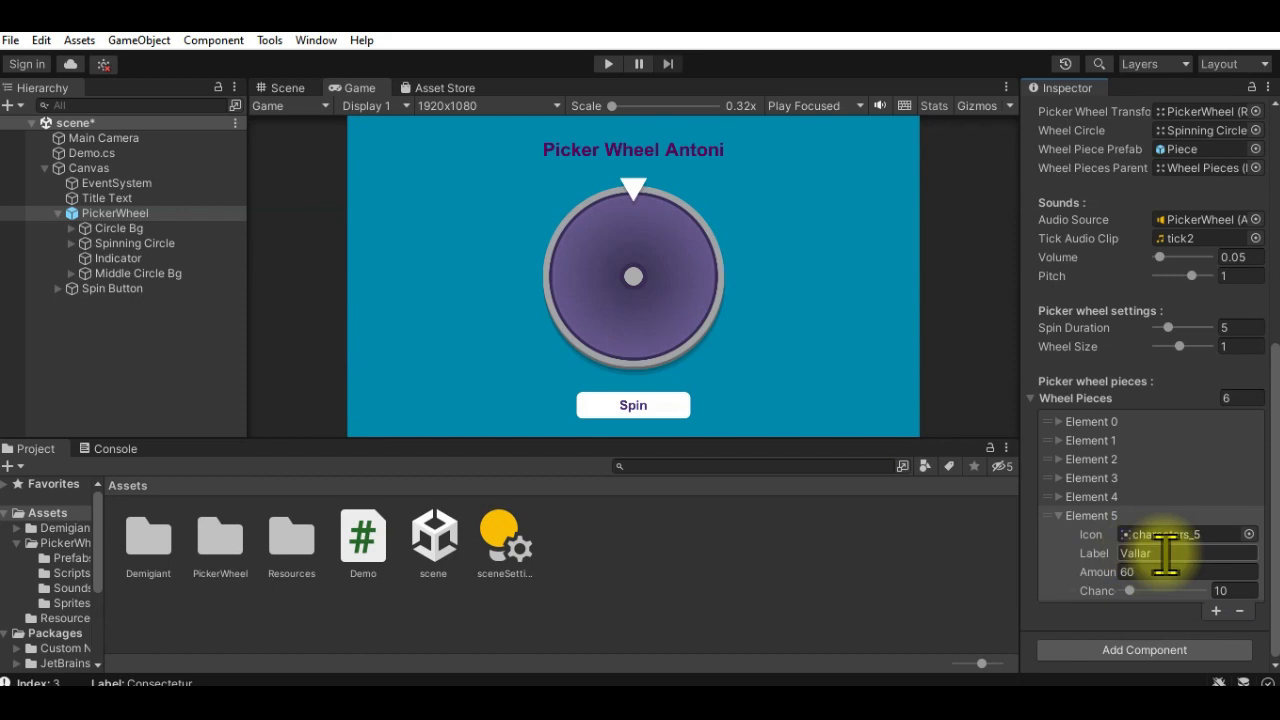
pyautogui.click(1165, 553)
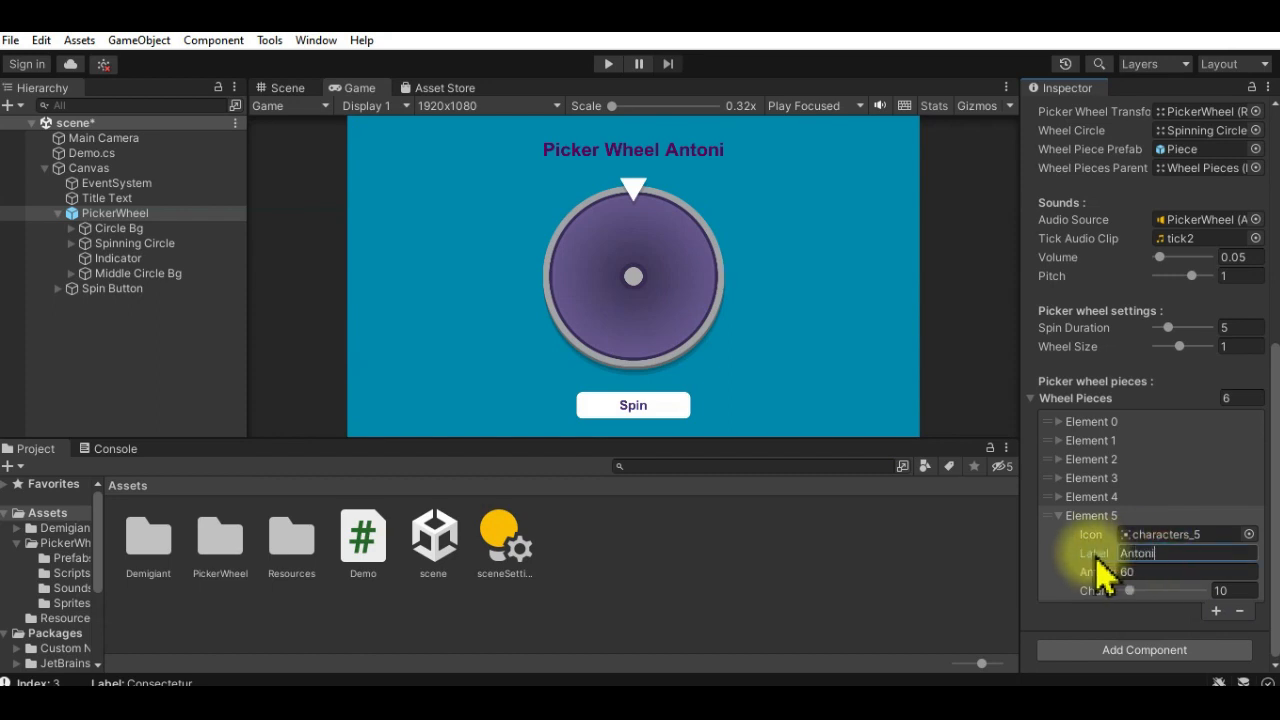
pyautogui.click(1157, 572)
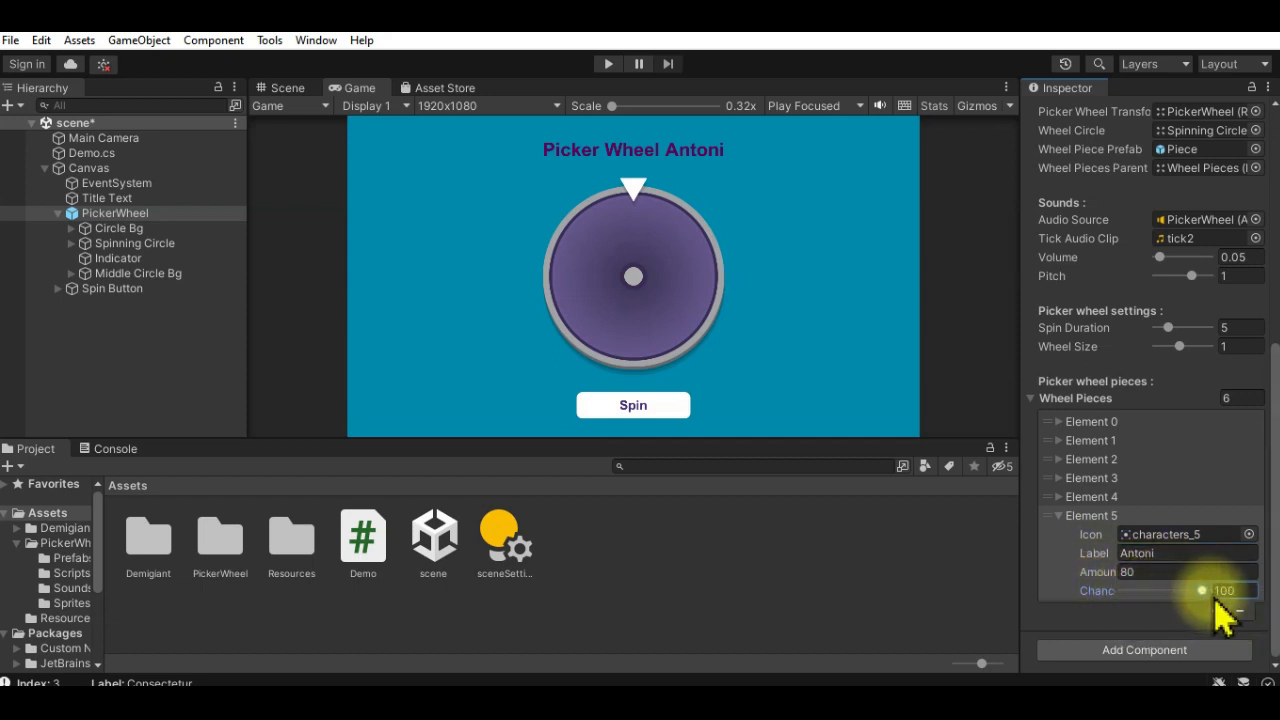
pyautogui.moveTo(1215, 600); pyautogui.dragTo(1179, 600)
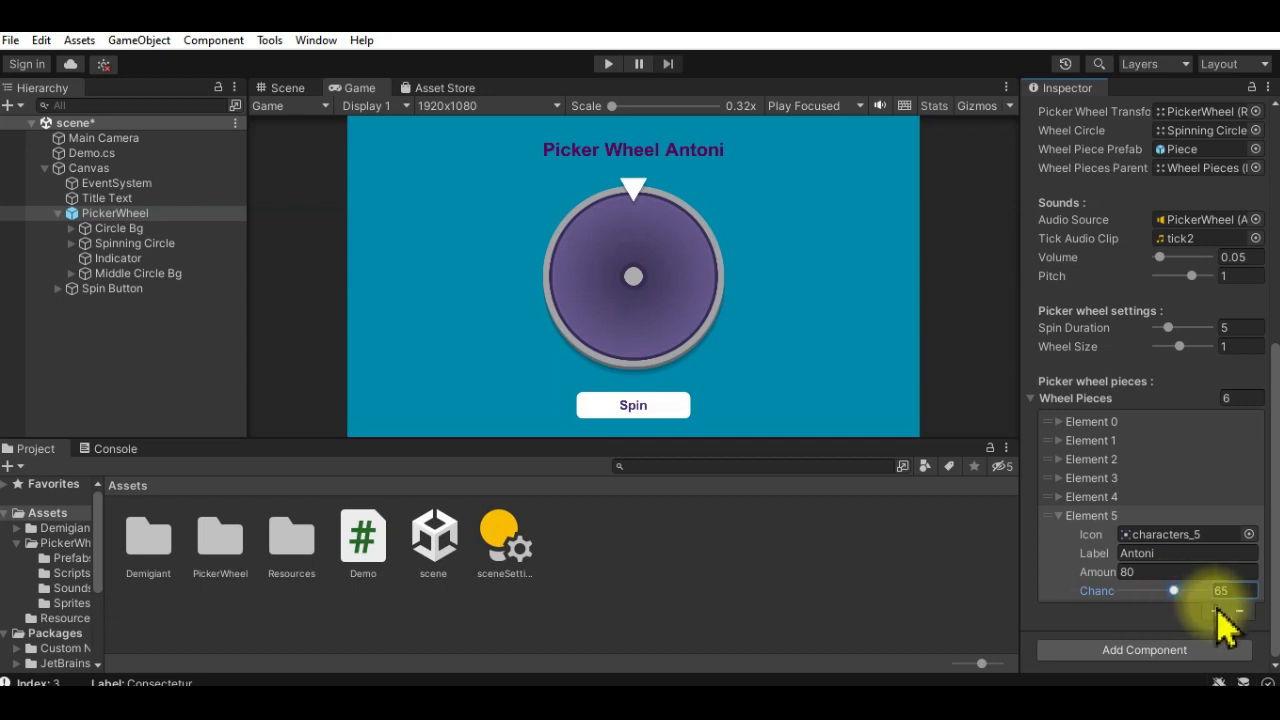
# Step: Review wheel piece Element 3's icon, label, amount and chance, and collapse the expanded pieces
pyautogui.click(1225, 480)
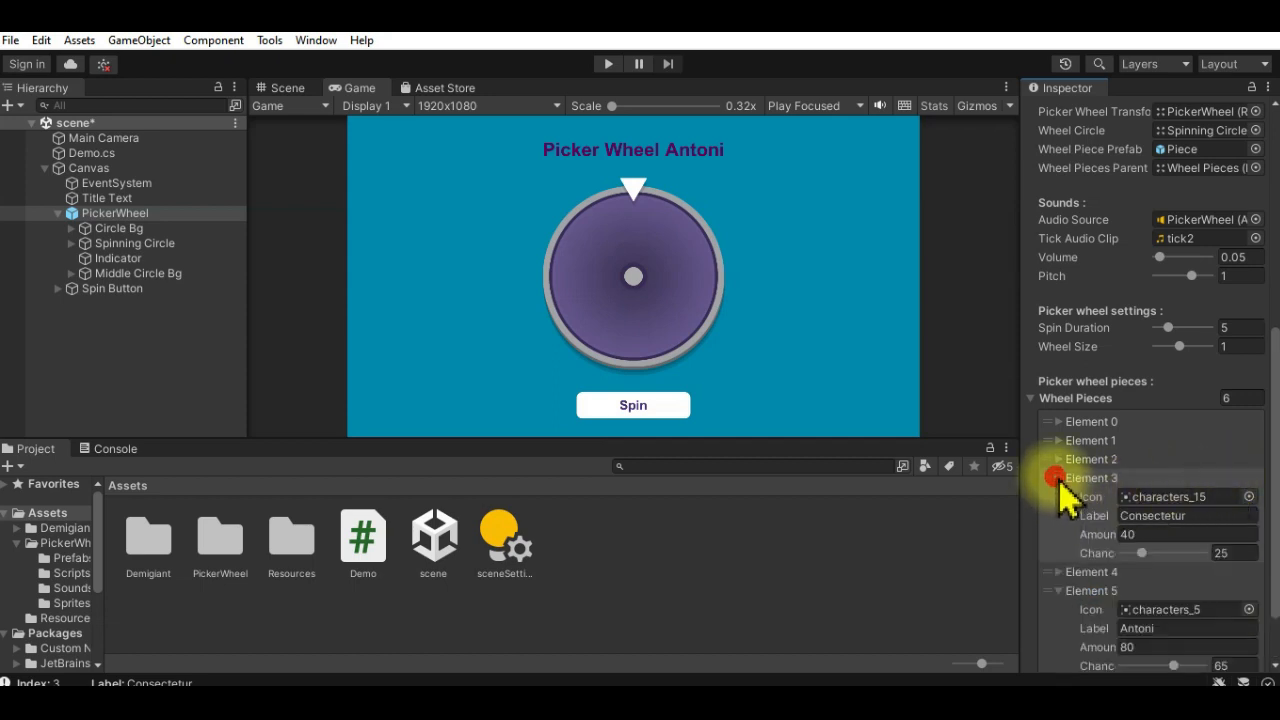
pyautogui.click(1057, 478)
pyautogui.click(1056, 516)
pyautogui.click(1058, 518)
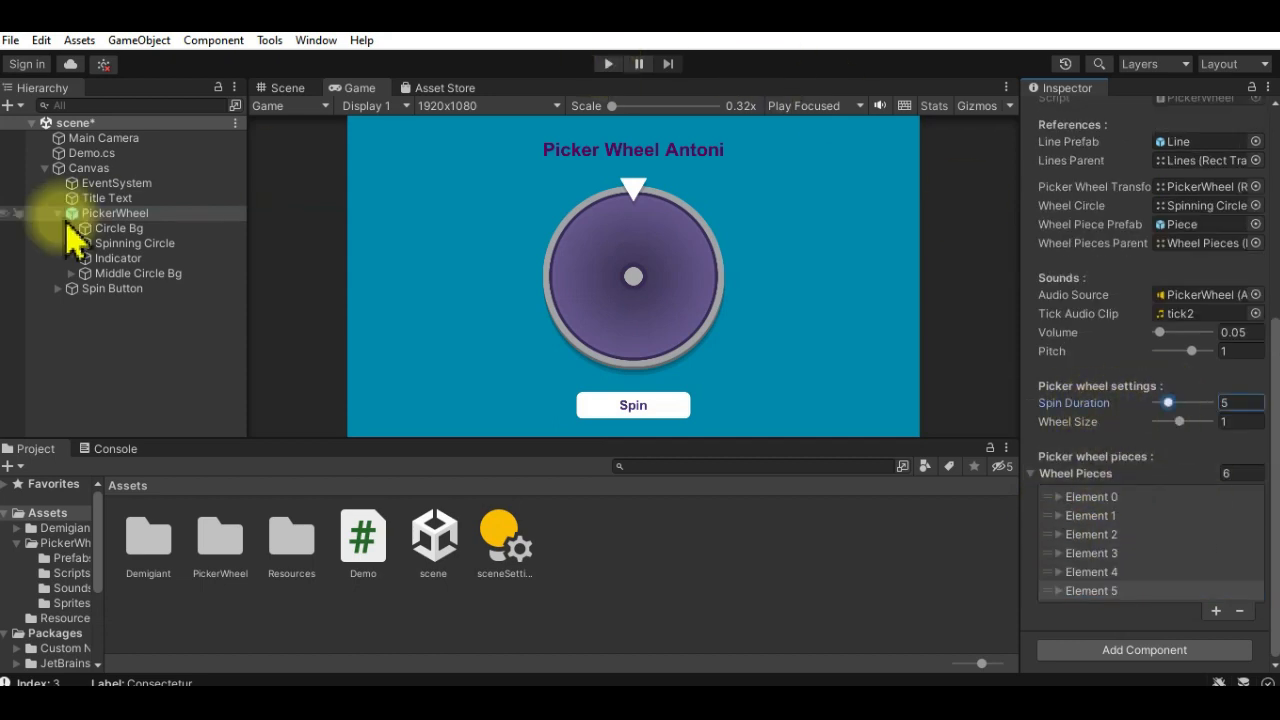
# Step: In the Scene view, inspect PickerWheel's Circle Bg, Spinning Circle, Indicator and Middle Circle Bg children, then collapse the object
pyautogui.click(285, 90)
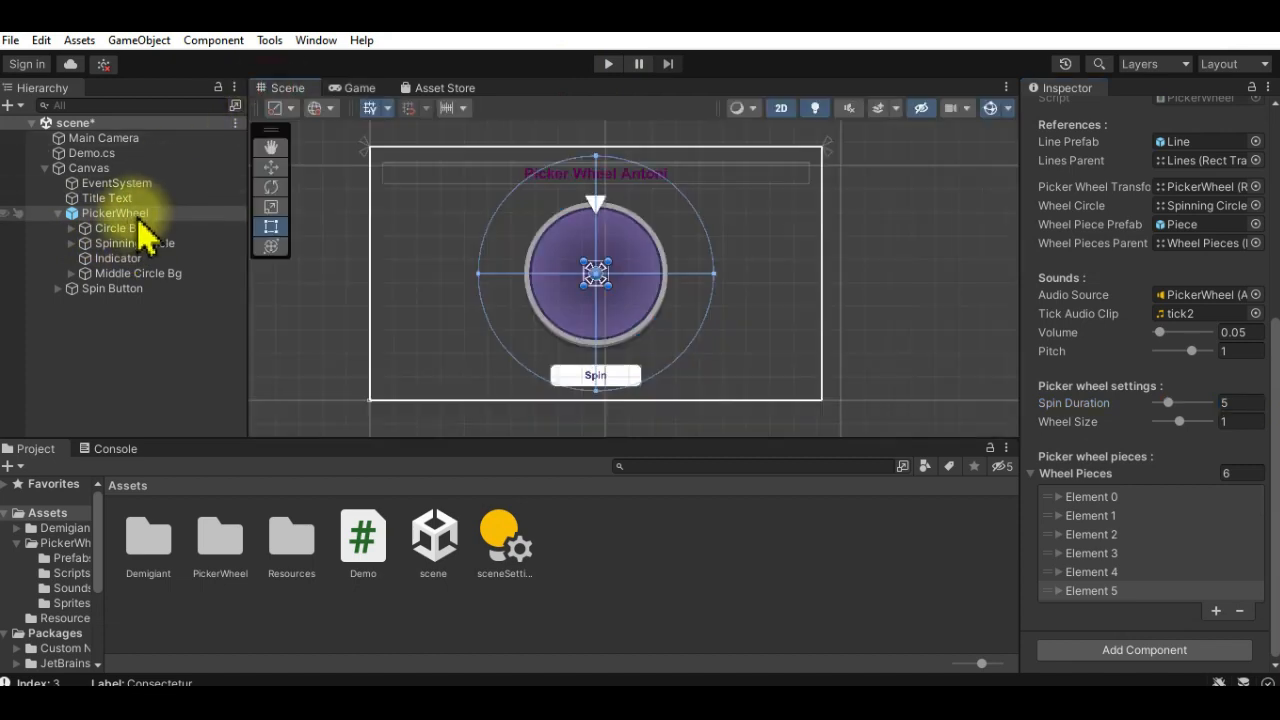
pyautogui.click(120, 228)
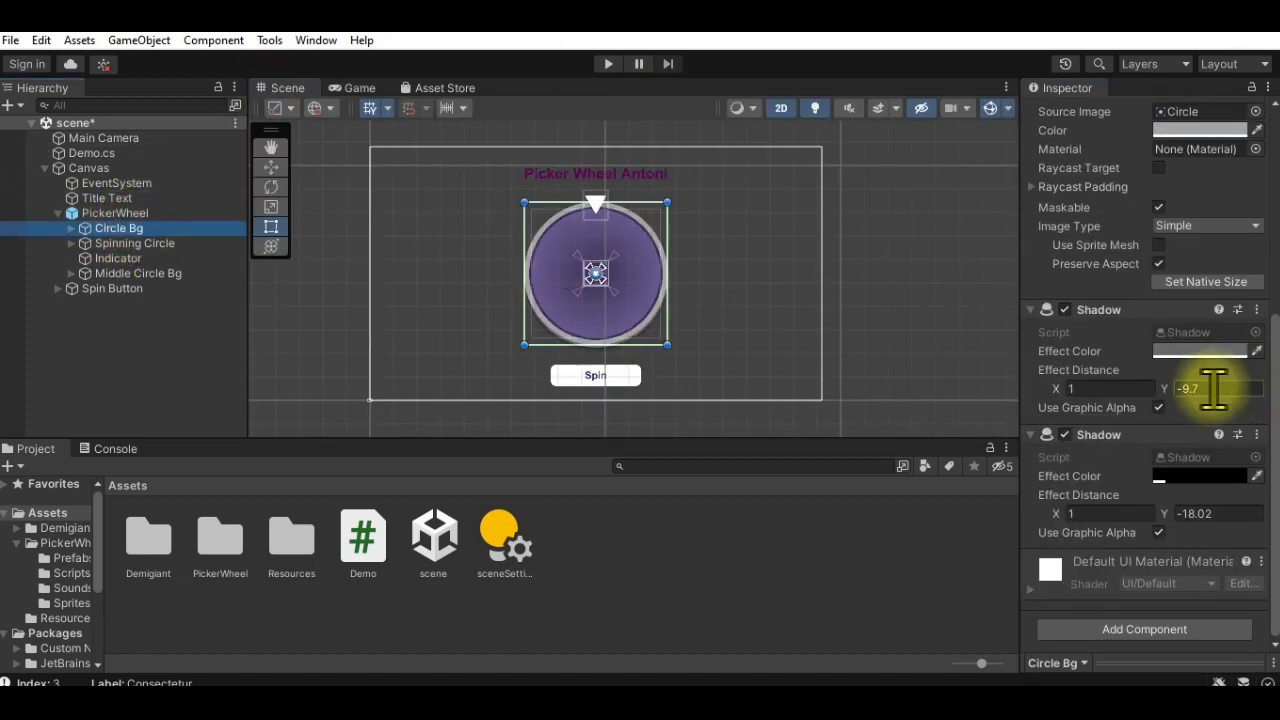
pyautogui.click(142, 245)
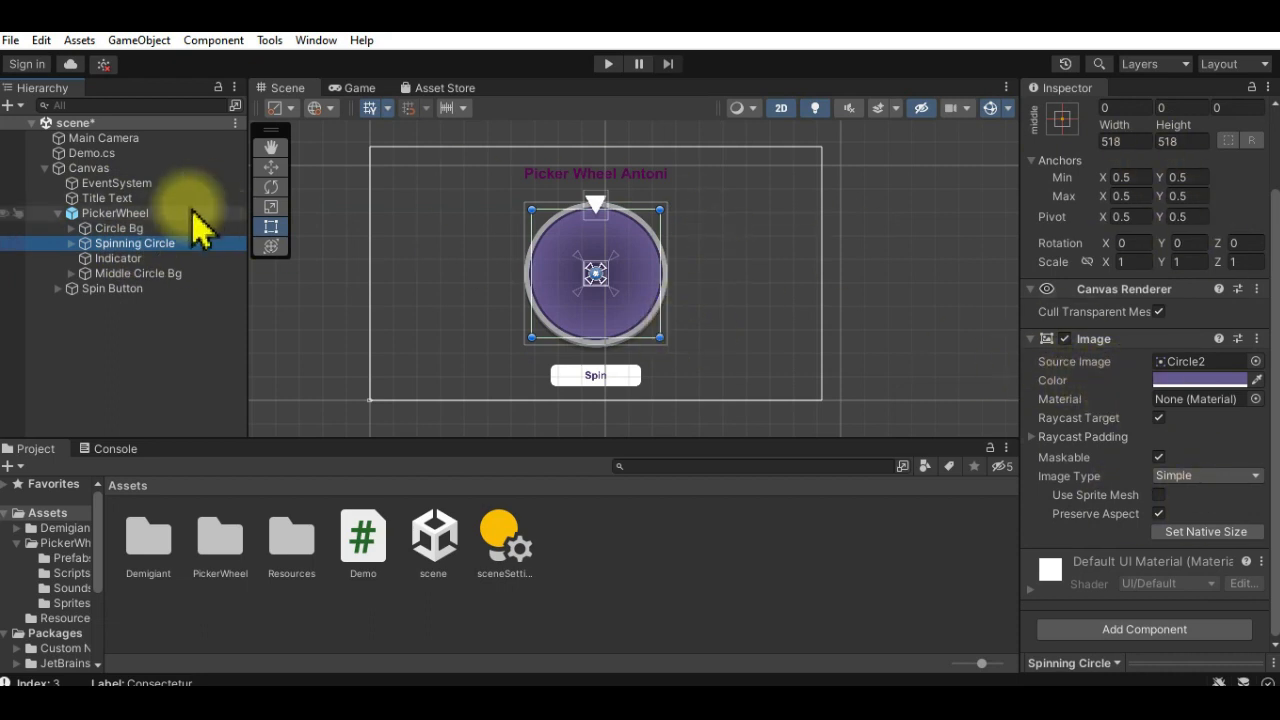
pyautogui.click(104, 260)
pyautogui.scroll(-3, 1110, 410)
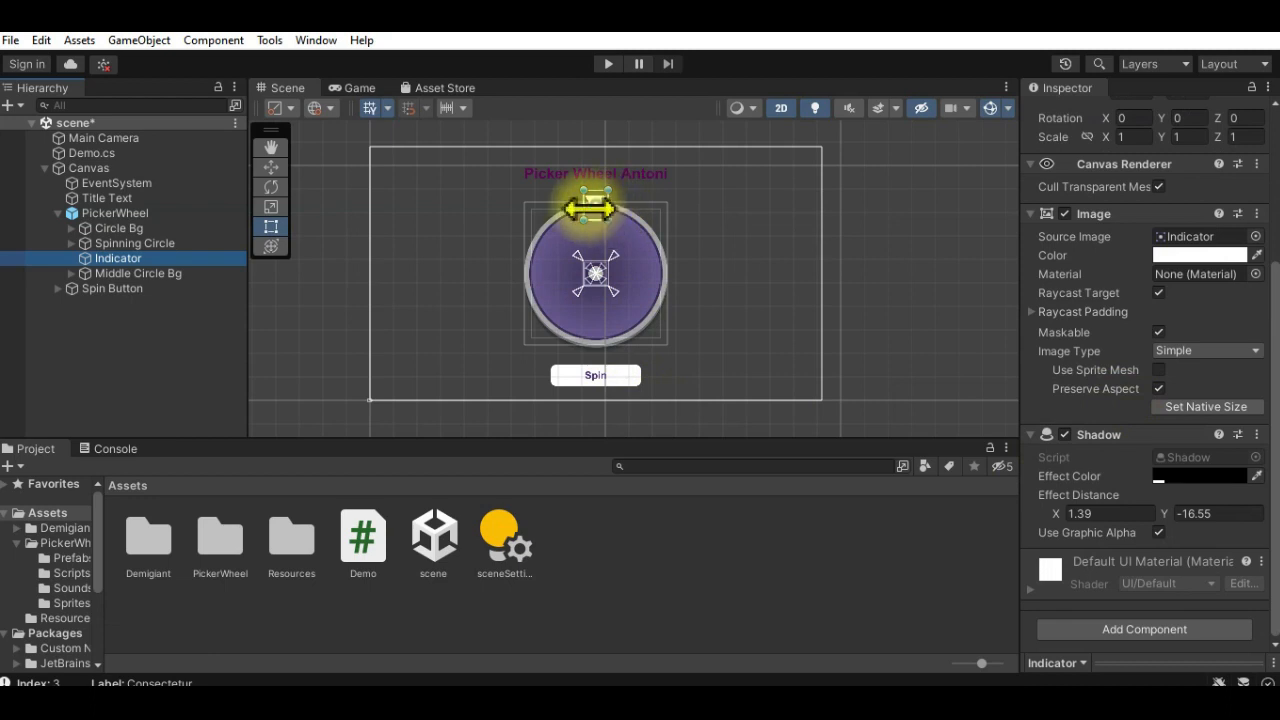
pyautogui.click(150, 273)
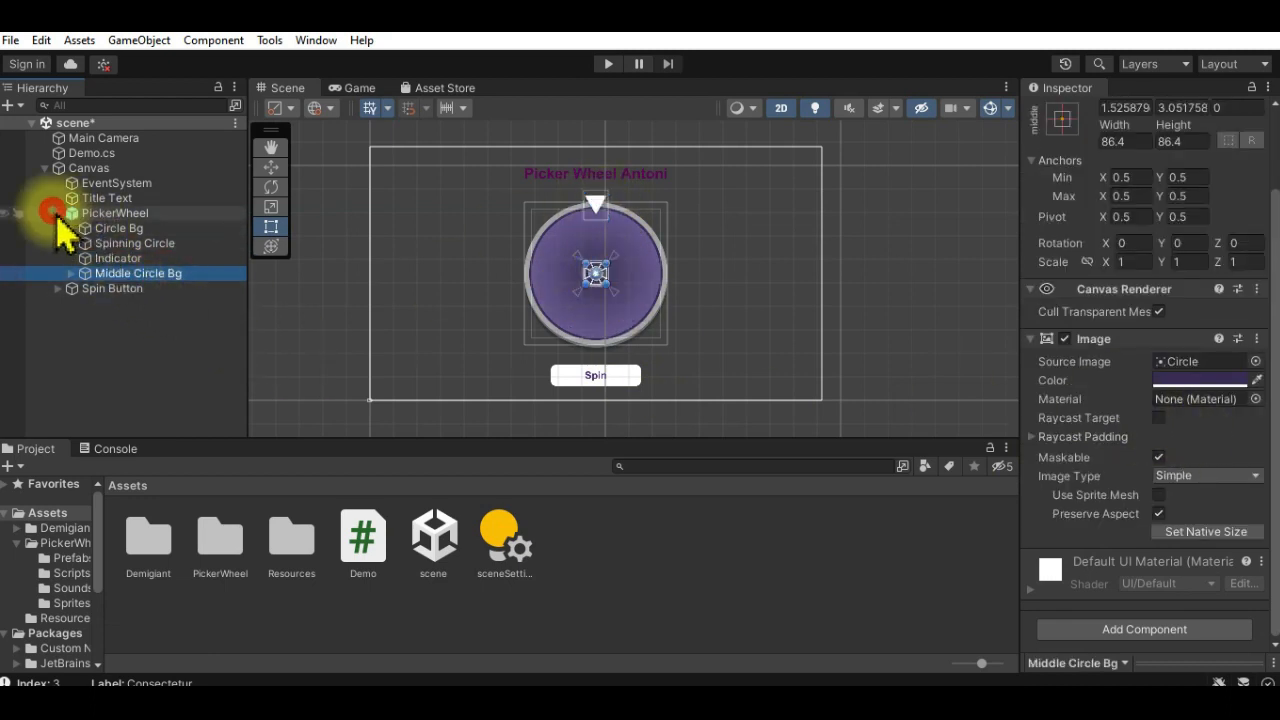
pyautogui.click(57, 213)
# Step: Inspect the Spin Button object's image and button settings and frame it in the Scene view
pyautogui.click(105, 228)
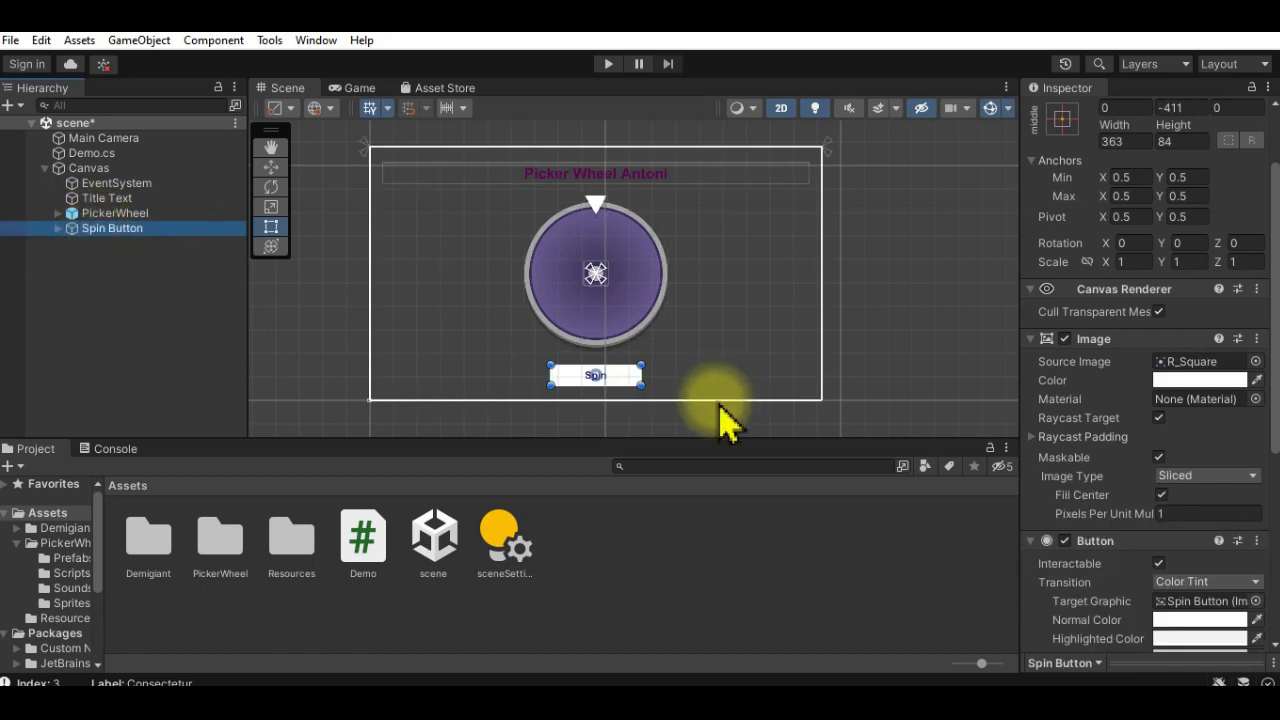
pyautogui.doubleClick(138, 231)
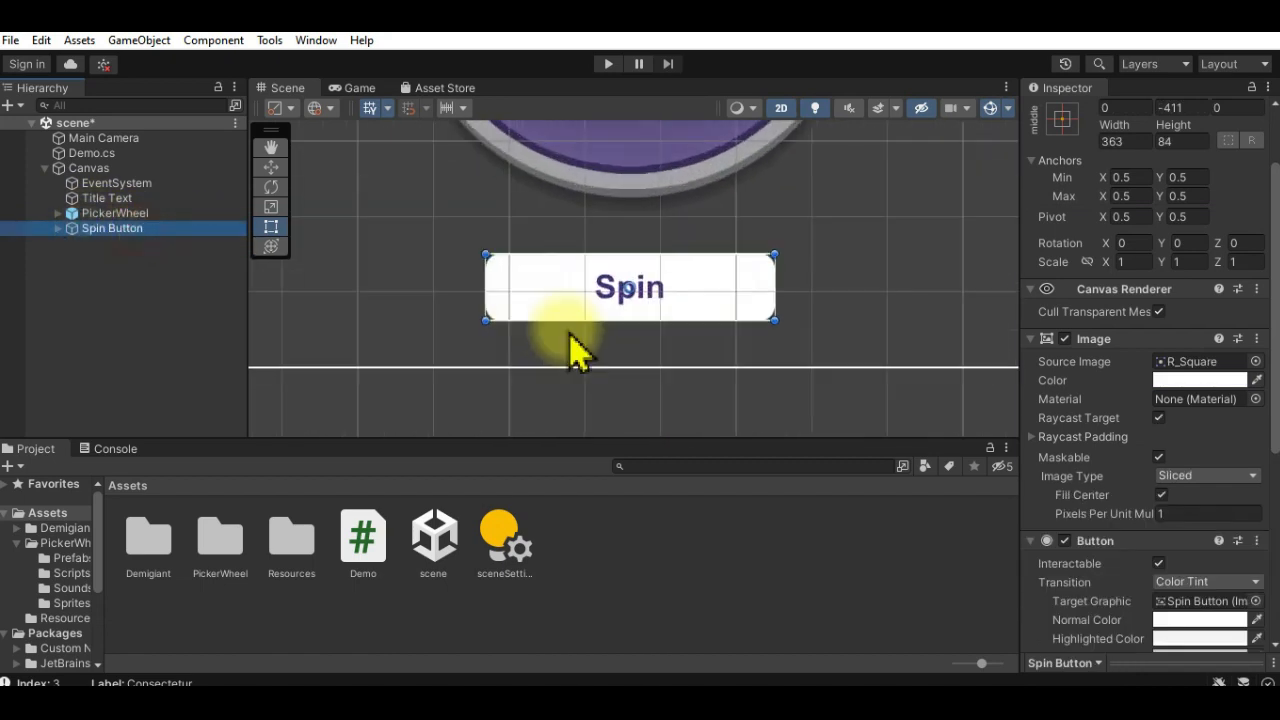
# Step: Inspect the Spin Button's remaining button settings, and open the Demo script attached to the Demo.cs object in the code editor
pyautogui.scroll(-3, 1171, 414)
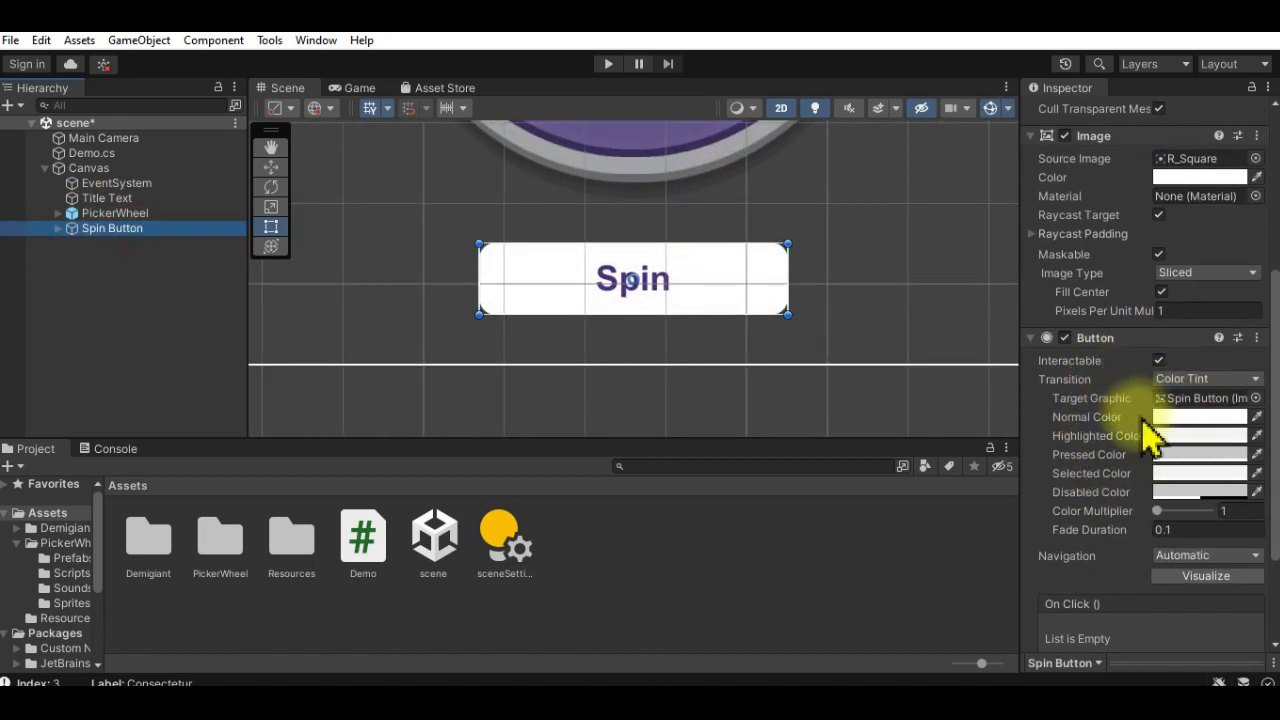
pyautogui.click(92, 155)
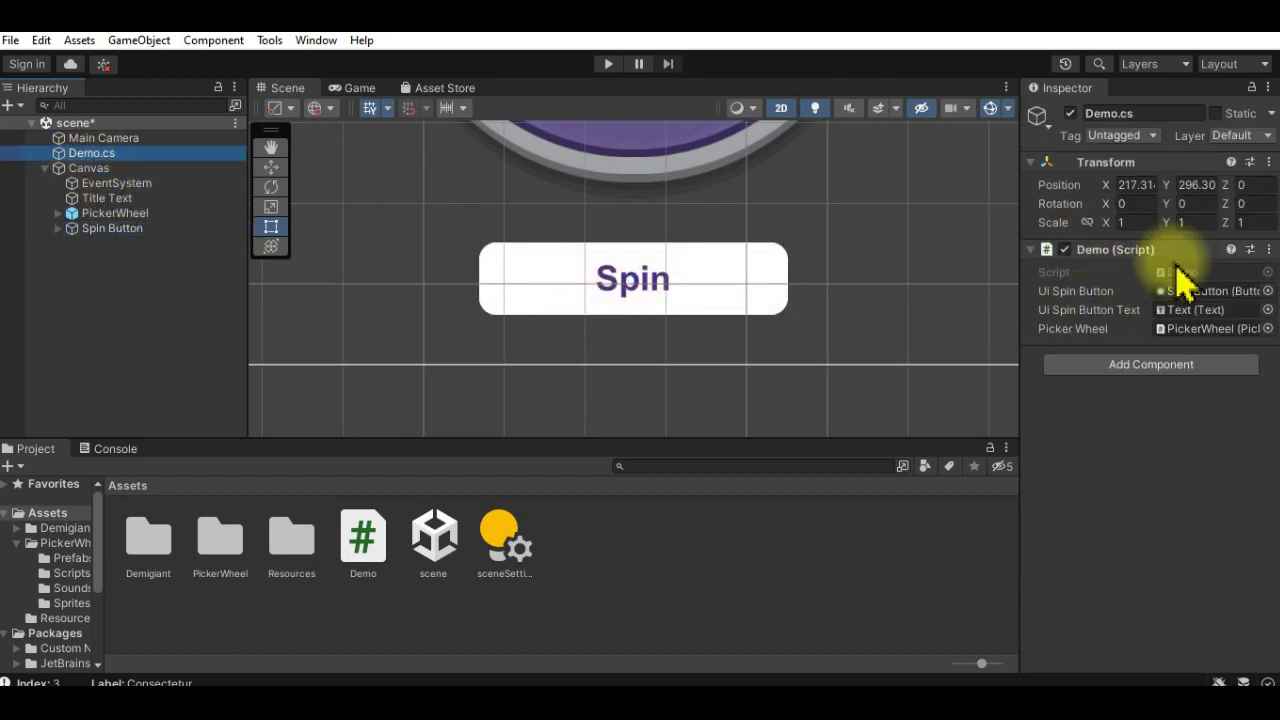
pyautogui.doubleClick(1183, 272)
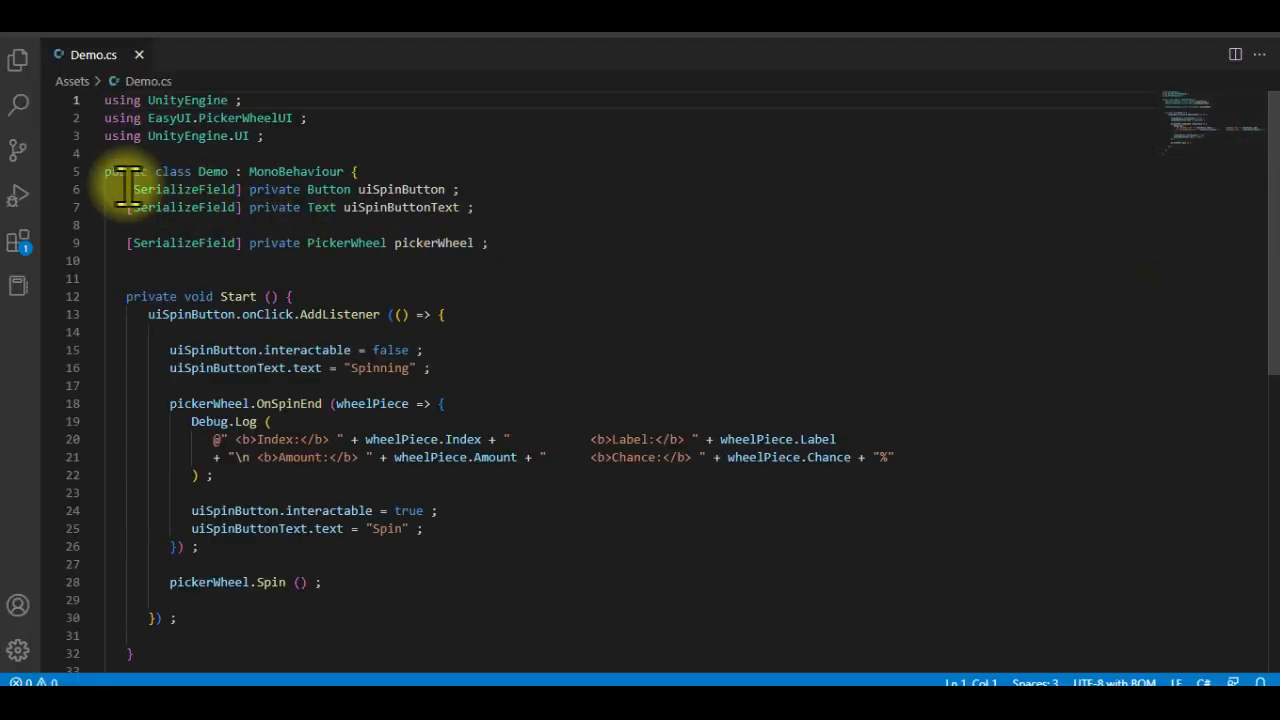
# Step: Highlight the serialized uiSpinButton, uiSpinButtonText and pickerWheel field declarations in the Demo class one after another
pyautogui.moveTo(127, 189); pyautogui.dragTo(491, 188)
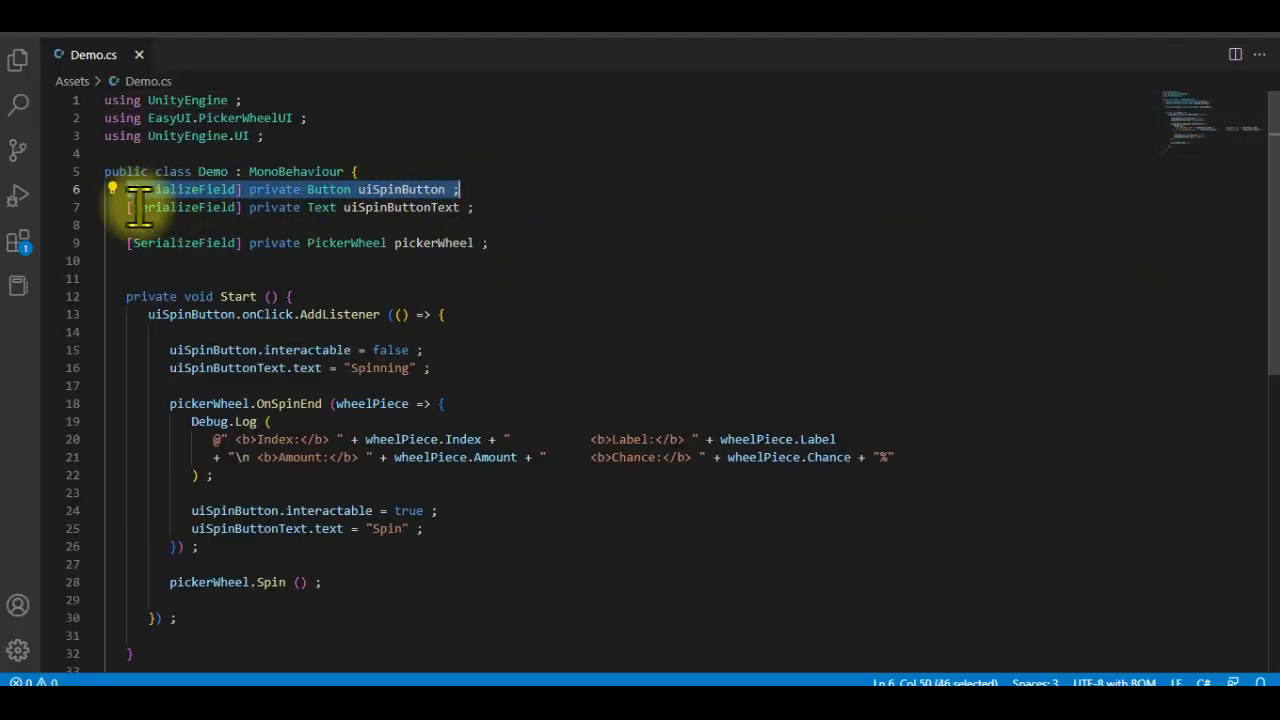
pyautogui.moveTo(128, 207); pyautogui.dragTo(490, 205)
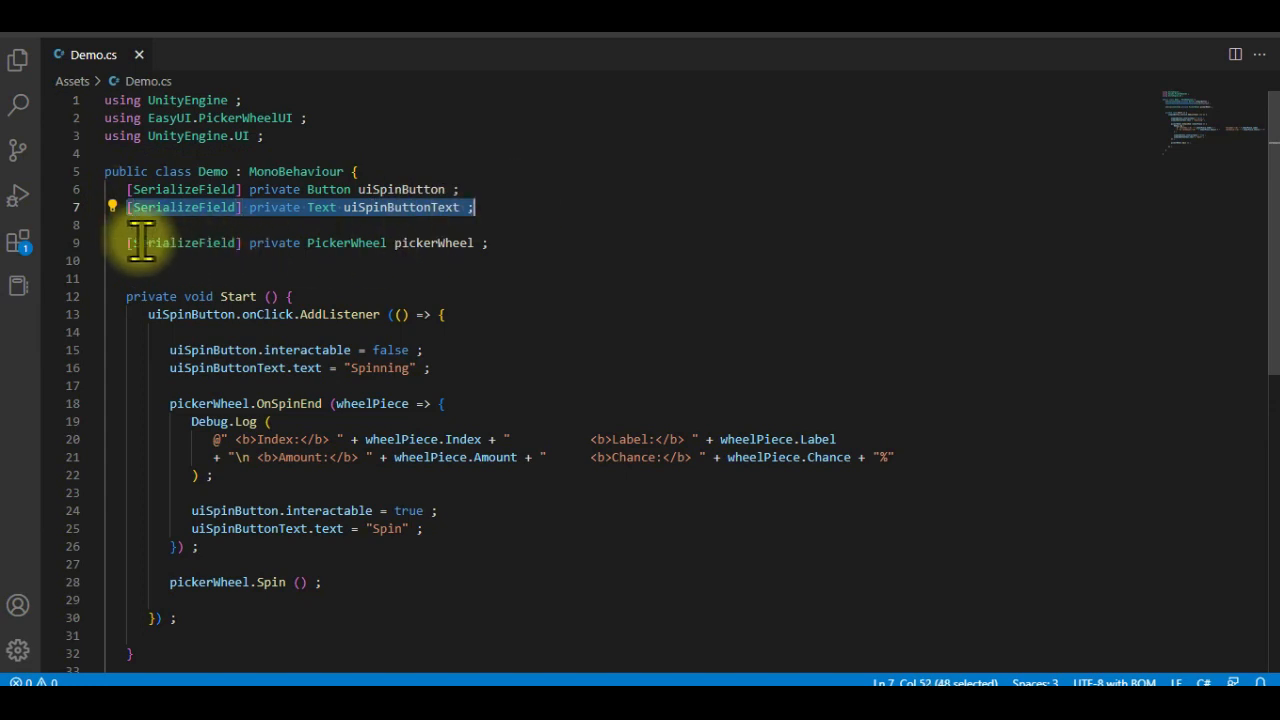
pyautogui.moveTo(127, 243); pyautogui.dragTo(547, 246)
pyautogui.click(547, 246)
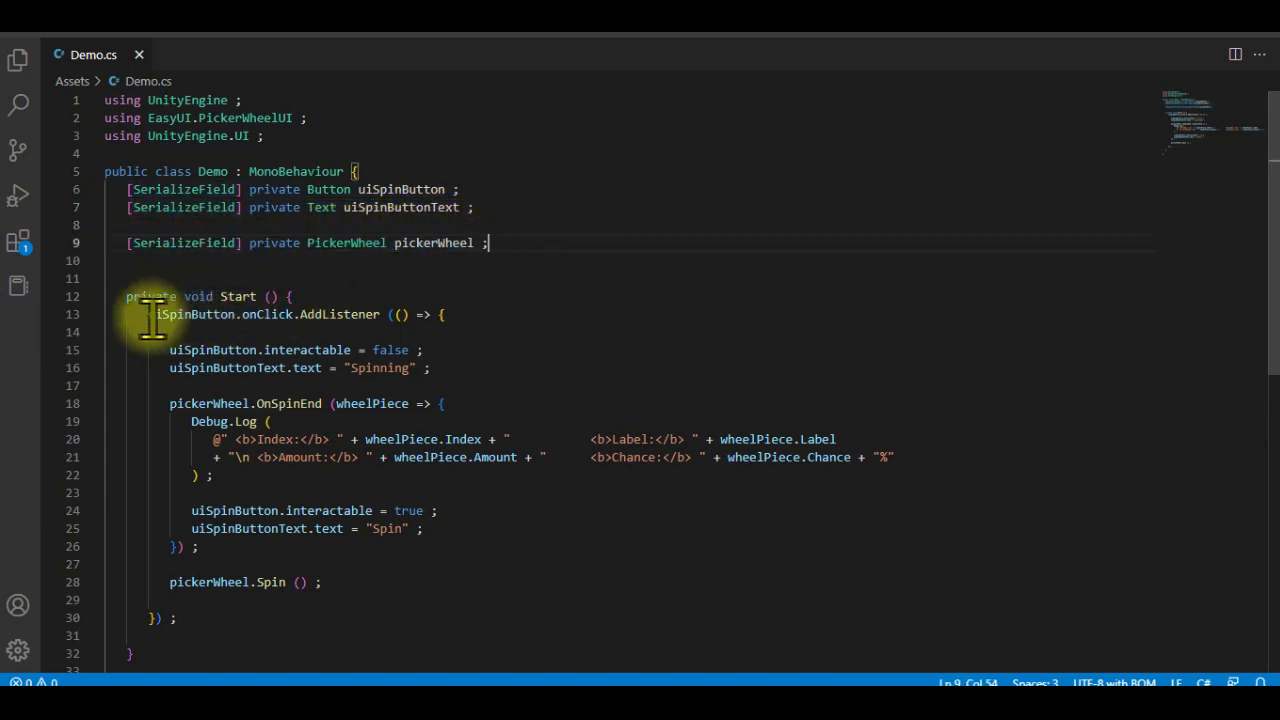
# Step: Insert a blank line above uiSpinButton.onClick.AddListener in Start, fold and unfold its block, and highlight the listener call
pyautogui.press('Return')
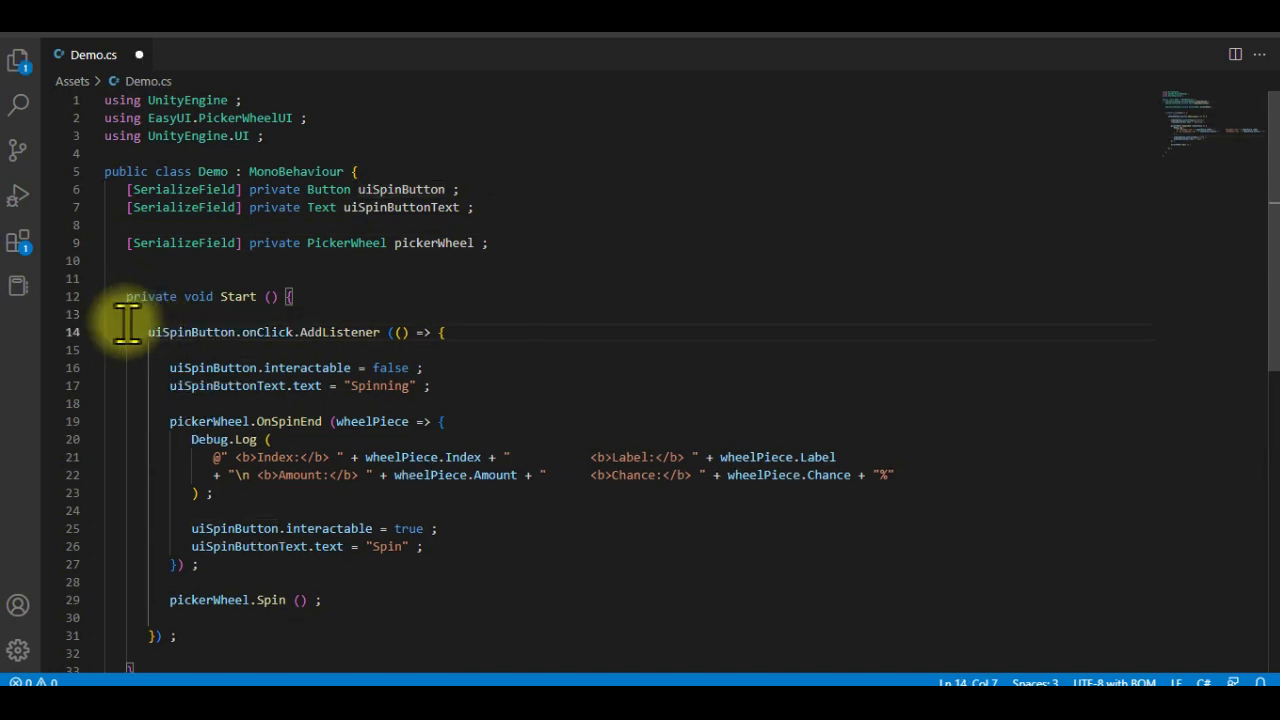
pyautogui.click(94, 333)
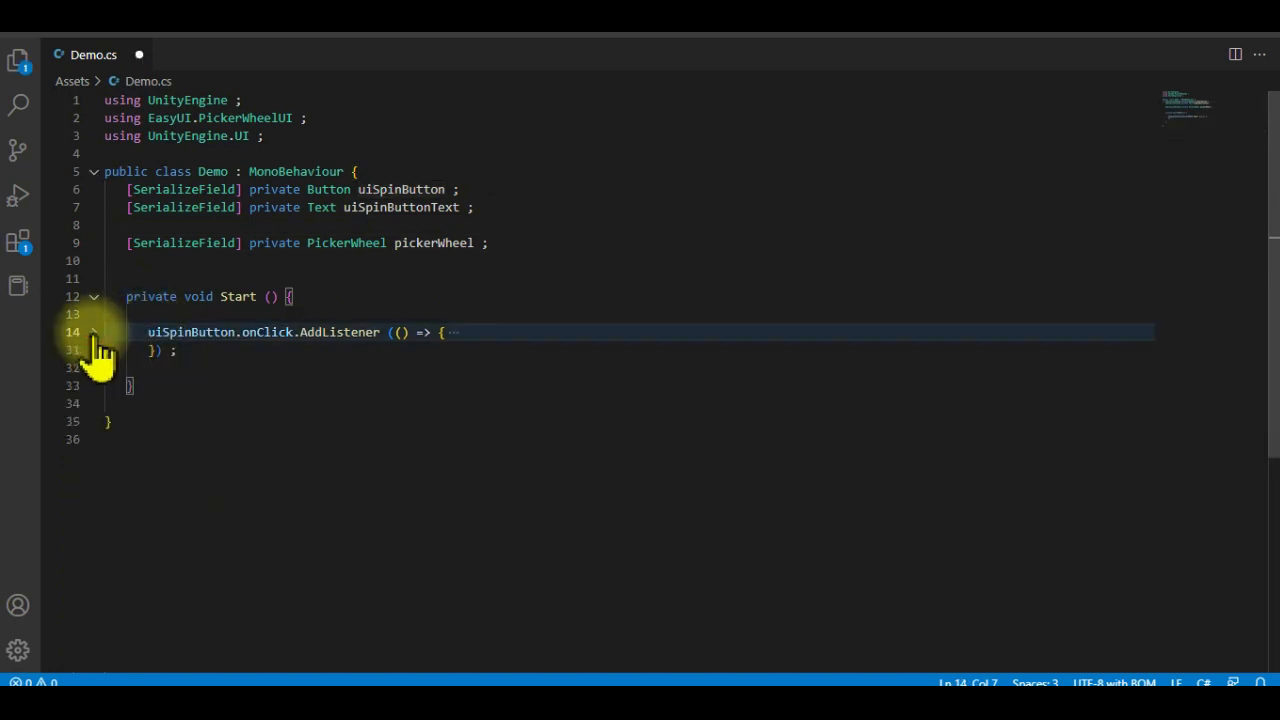
pyautogui.click(94, 333)
pyautogui.moveTo(148, 332); pyautogui.dragTo(381, 332)
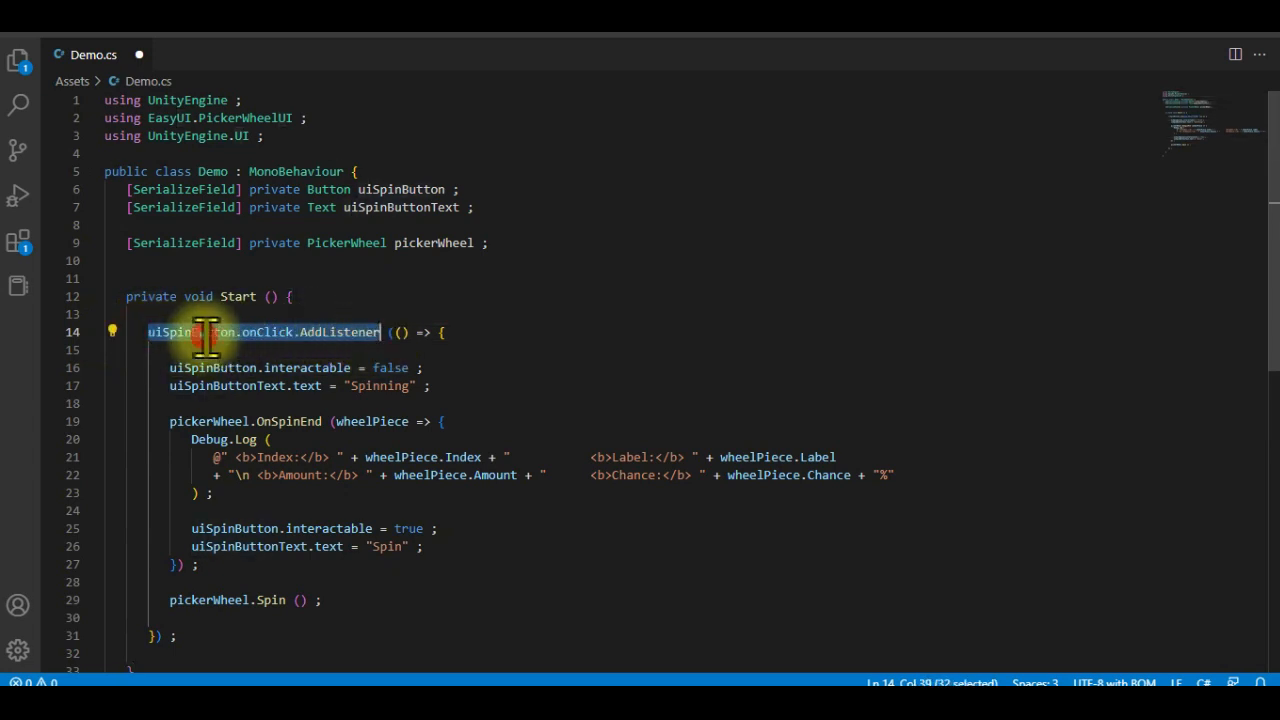
pyautogui.click(205, 333)
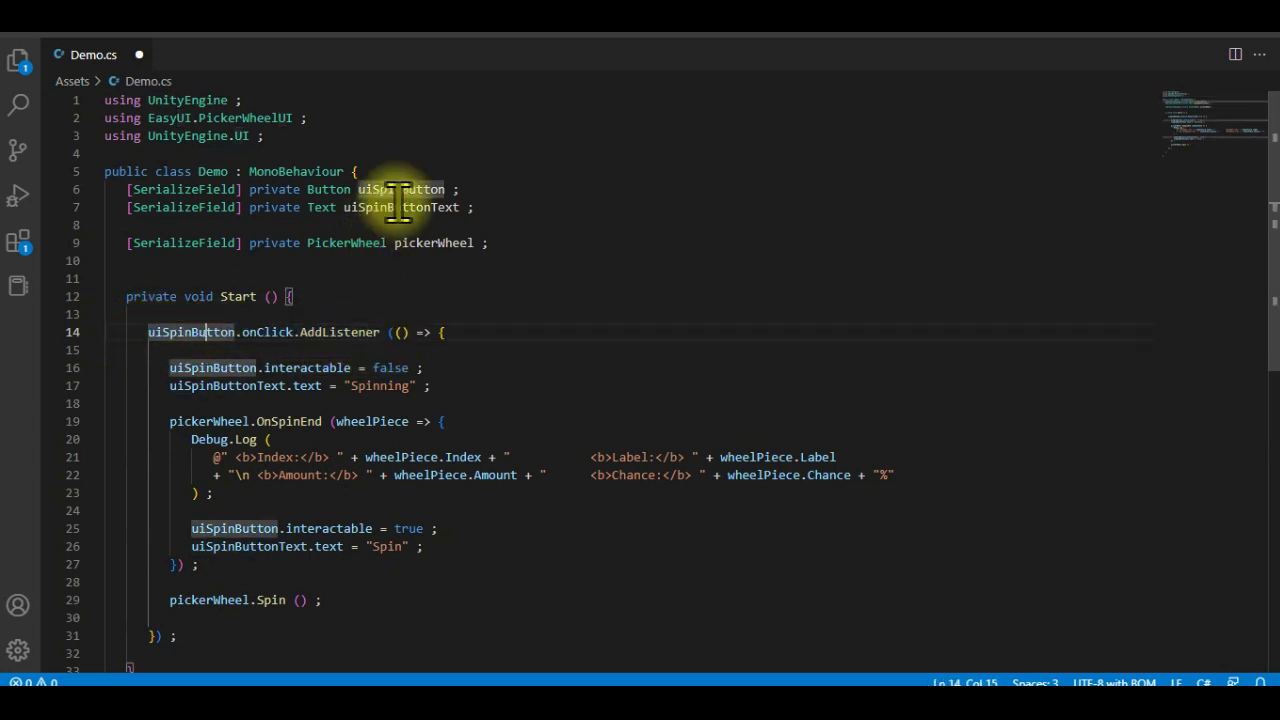
# Step: Highlight the listener's statements that set uiSpinButton.interactable to false and the button text to "Spinning"
pyautogui.click(166, 369)
pyautogui.moveTo(178, 368); pyautogui.dragTo(372, 385)
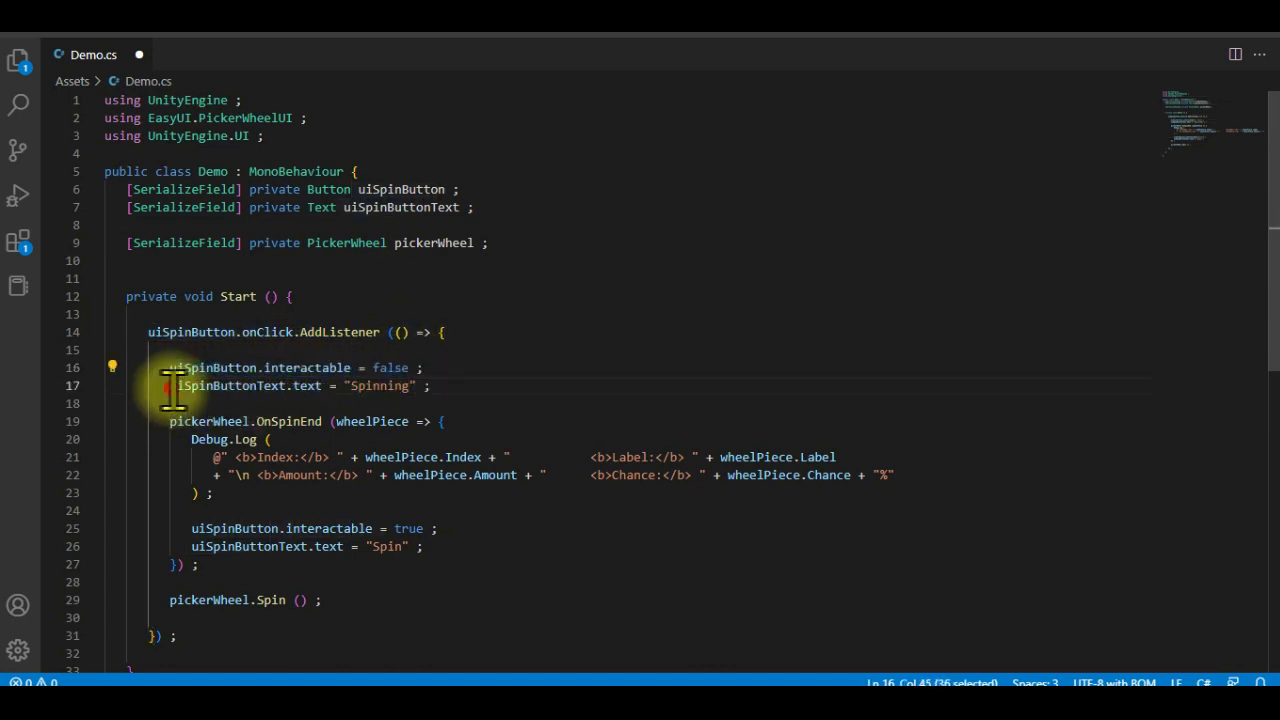
pyautogui.moveTo(172, 388); pyautogui.dragTo(447, 386)
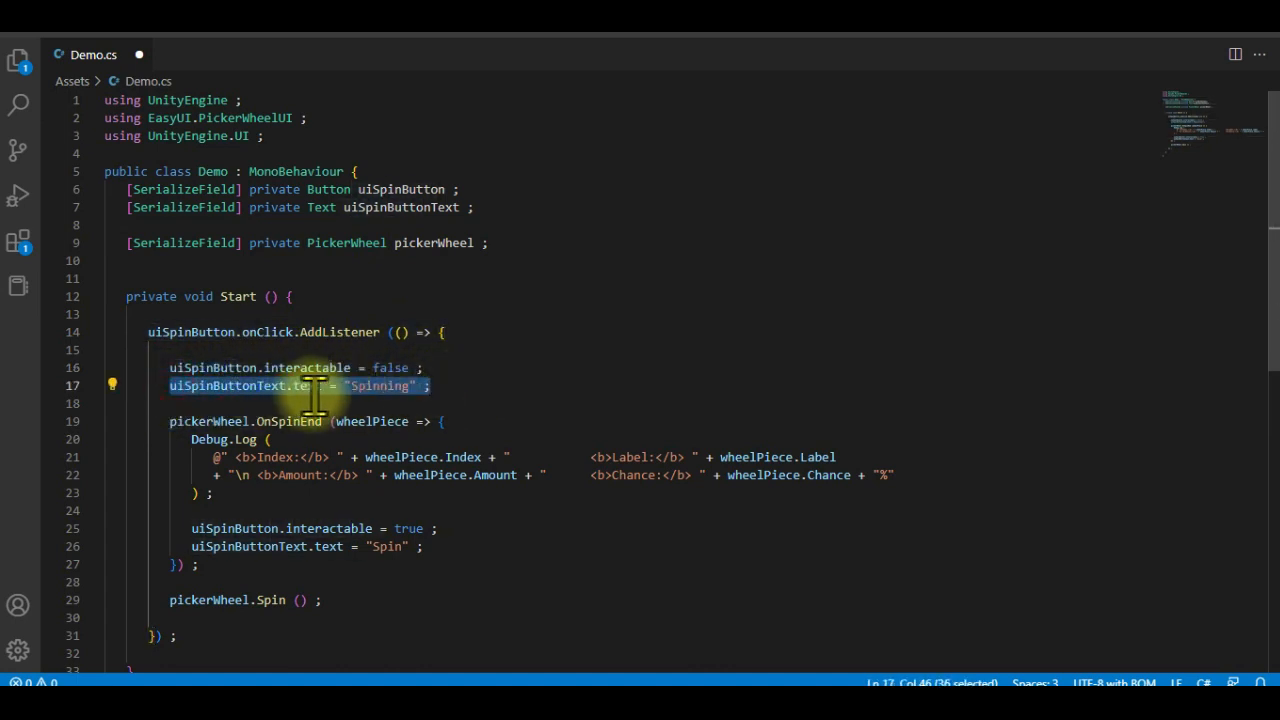
# Step: Review the pickerWheel field, its OnSpinEnd callback with the Debug.Log and button reset statements, and the pickerWheel.Spin call
pyautogui.click(167, 421)
pyautogui.moveTo(172, 423); pyautogui.dragTo(221, 421)
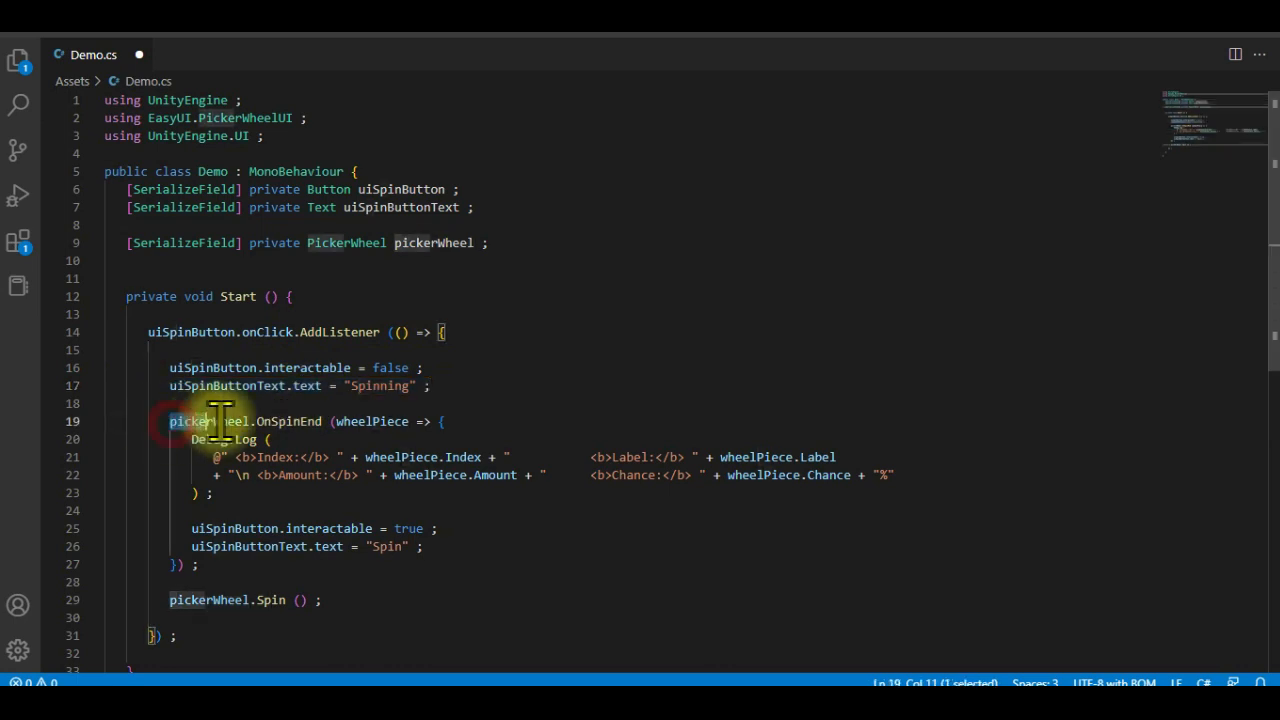
pyautogui.click(423, 244)
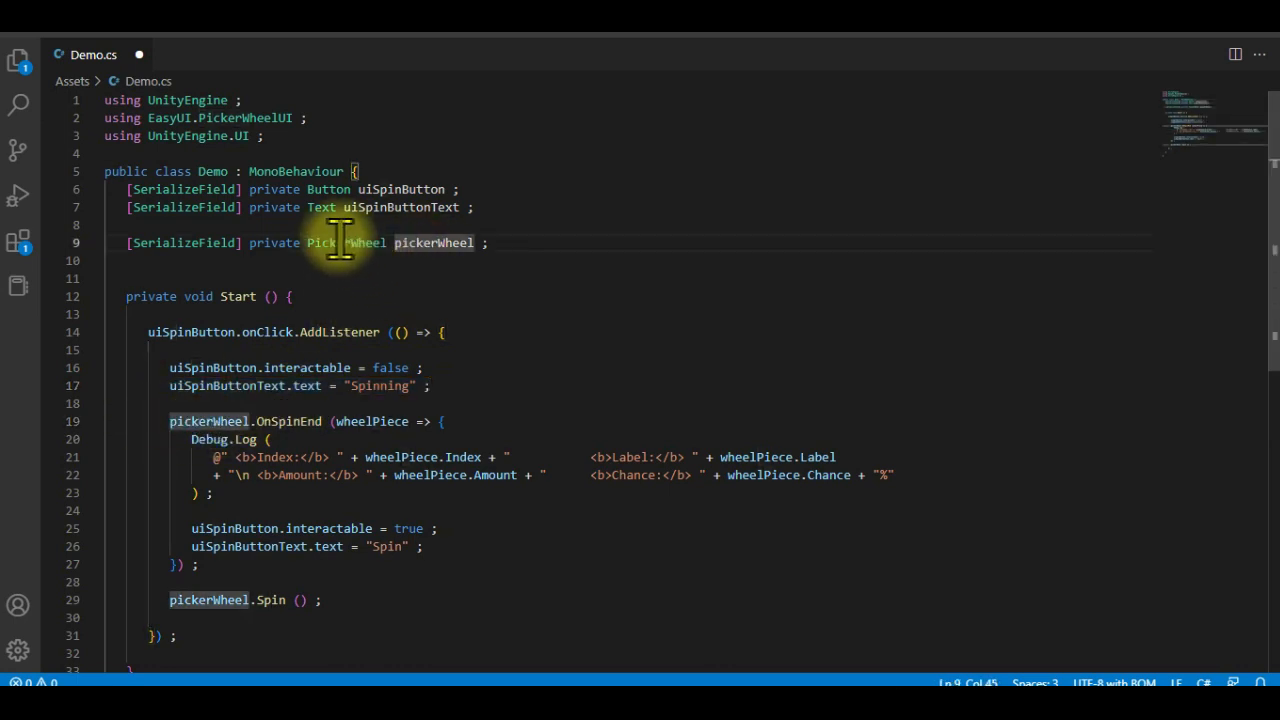
pyautogui.moveTo(250, 243); pyautogui.dragTo(491, 240)
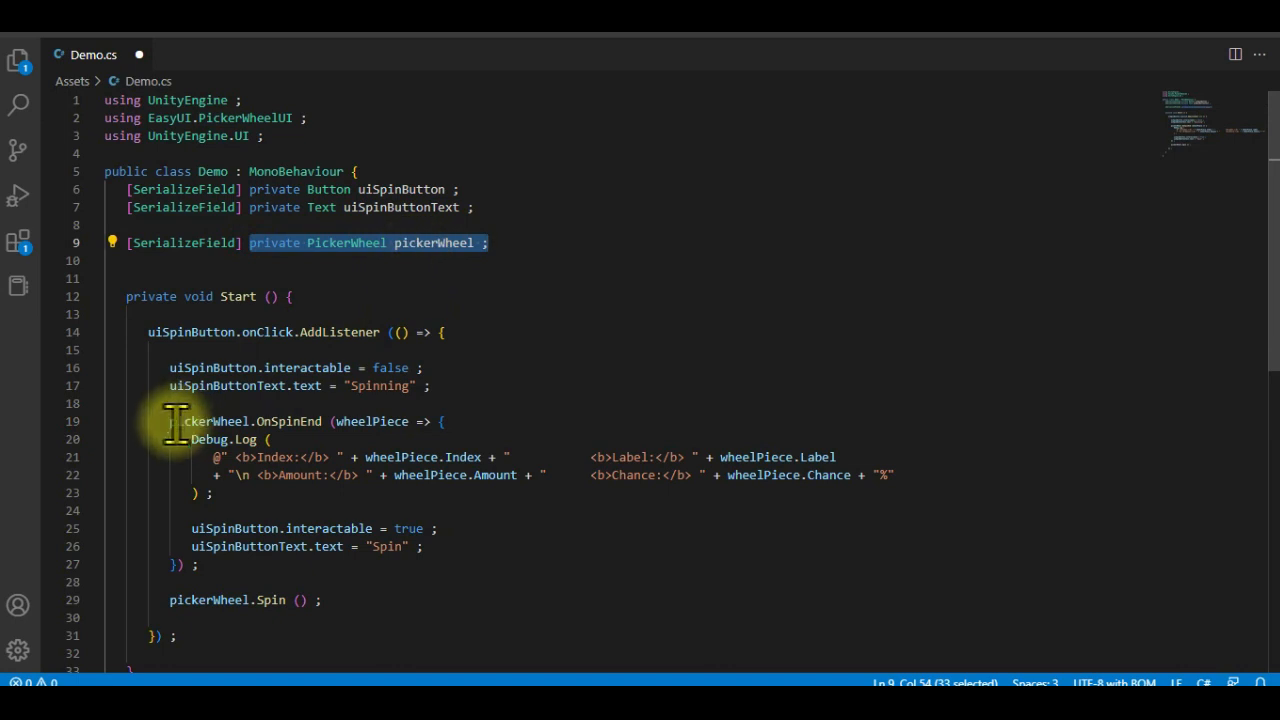
pyautogui.moveTo(164, 422); pyautogui.dragTo(324, 421)
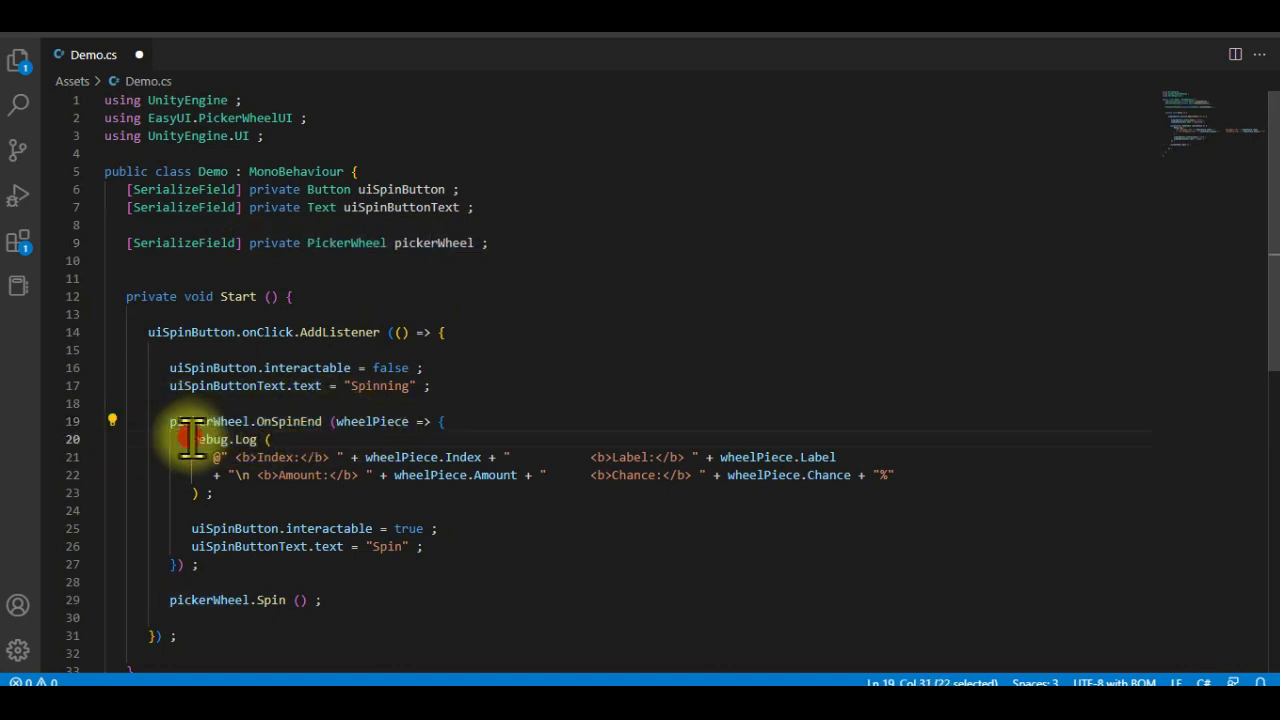
pyautogui.moveTo(190, 438); pyautogui.dragTo(428, 548)
pyautogui.moveTo(173, 600); pyautogui.dragTo(343, 600)
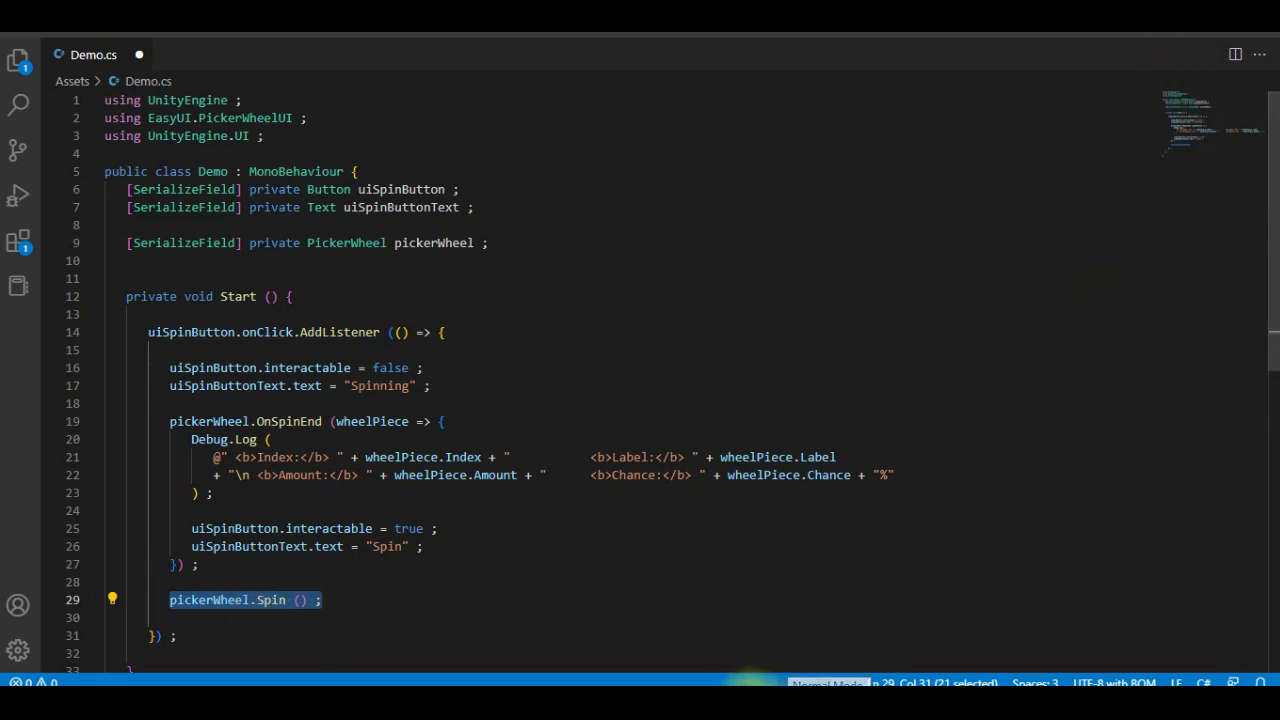
# Step: Return to Unity and assign Spin Button, its Text child and PickerWheel to the Demo script's Ui Spin Button, Ui Spin Button Text and Picker Wheel references
pyautogui.click(757, 703)
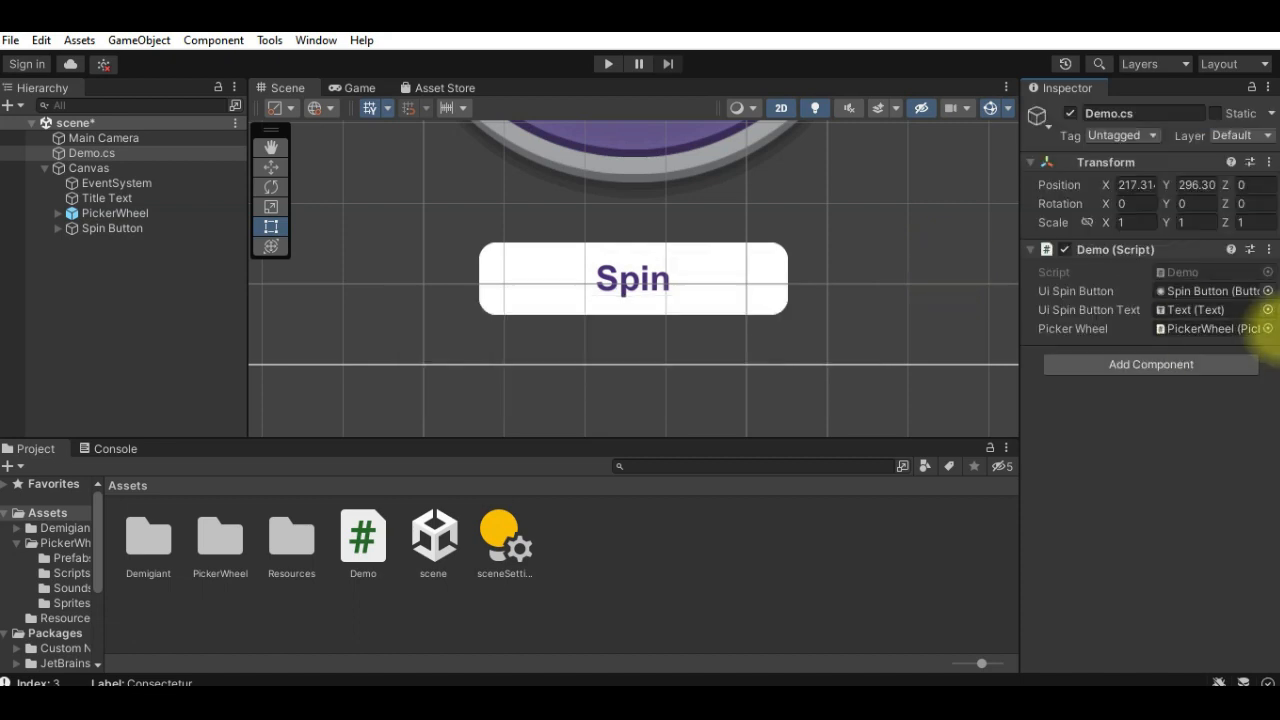
pyautogui.moveTo(135, 229); pyautogui.dragTo(1196, 291)
pyautogui.moveTo(88, 228); pyautogui.dragTo(1198, 310)
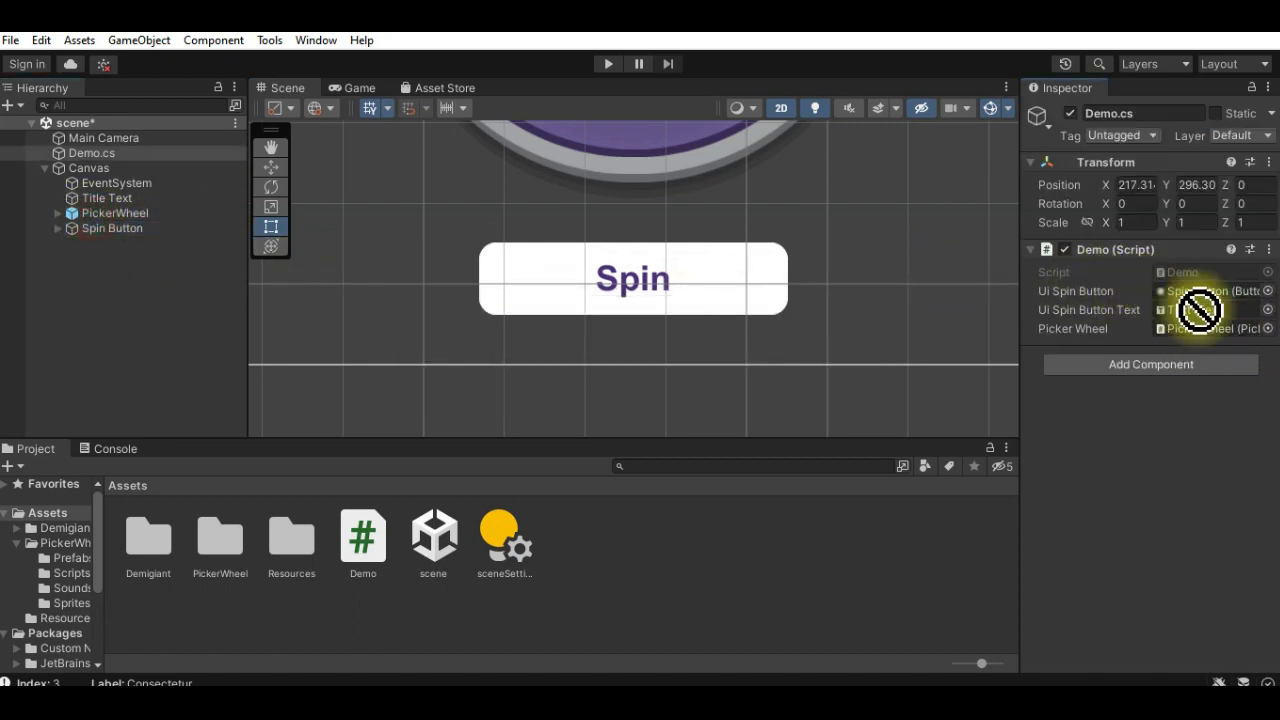
pyautogui.click(57, 229)
pyautogui.moveTo(110, 243); pyautogui.dragTo(1176, 318)
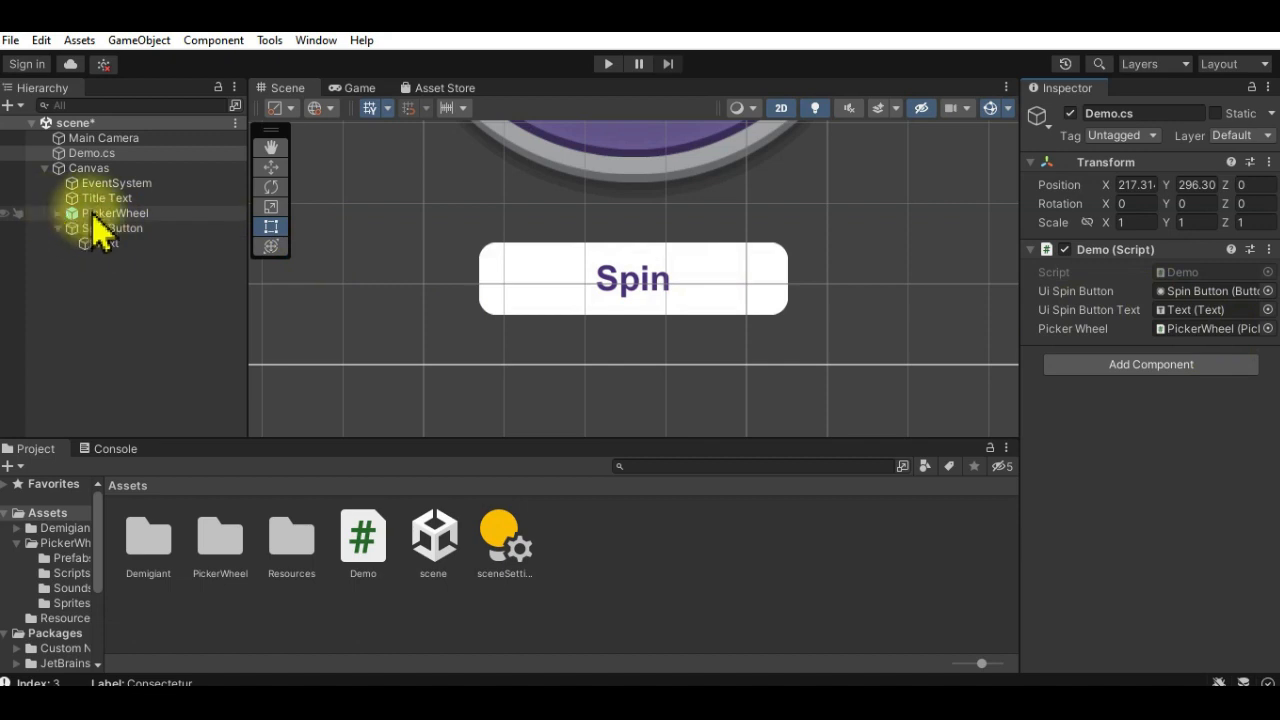
pyautogui.moveTo(410, 246); pyautogui.dragTo(1230, 326)
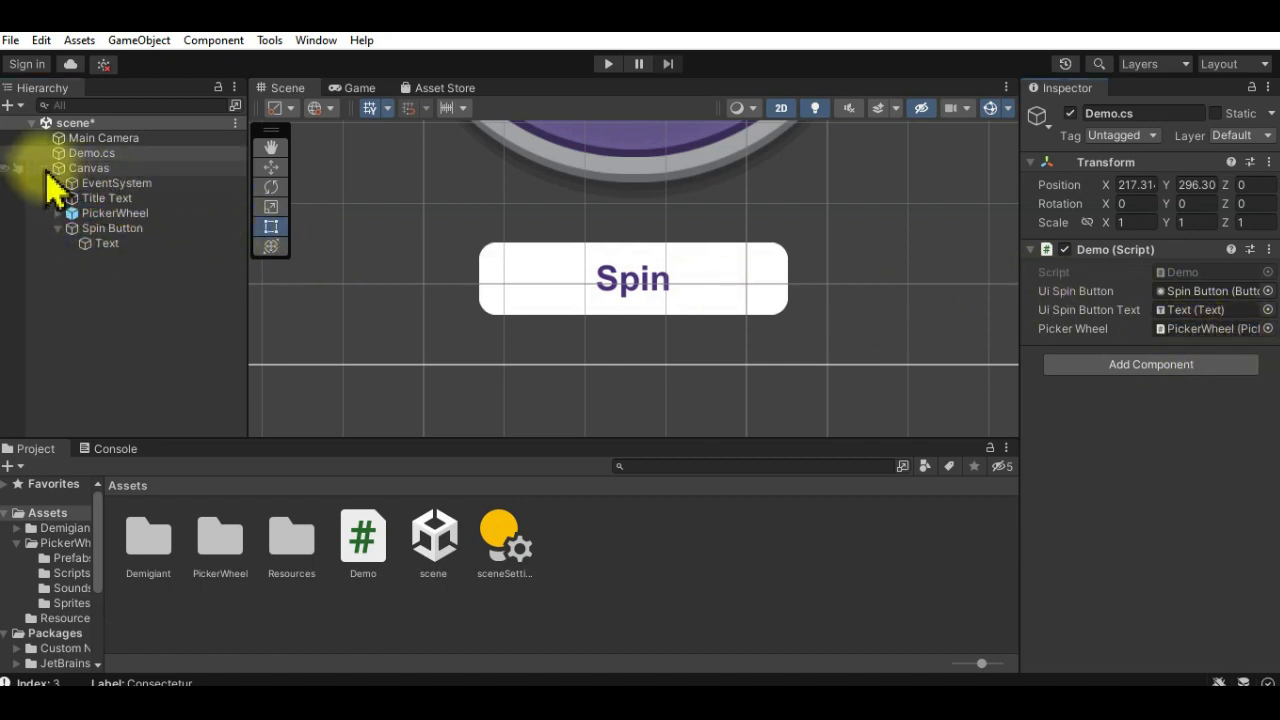
# Step: Clear the Console's log entries, dock the Project panel back beside the Console, and make the Console area slightly taller
pyautogui.click(110, 448)
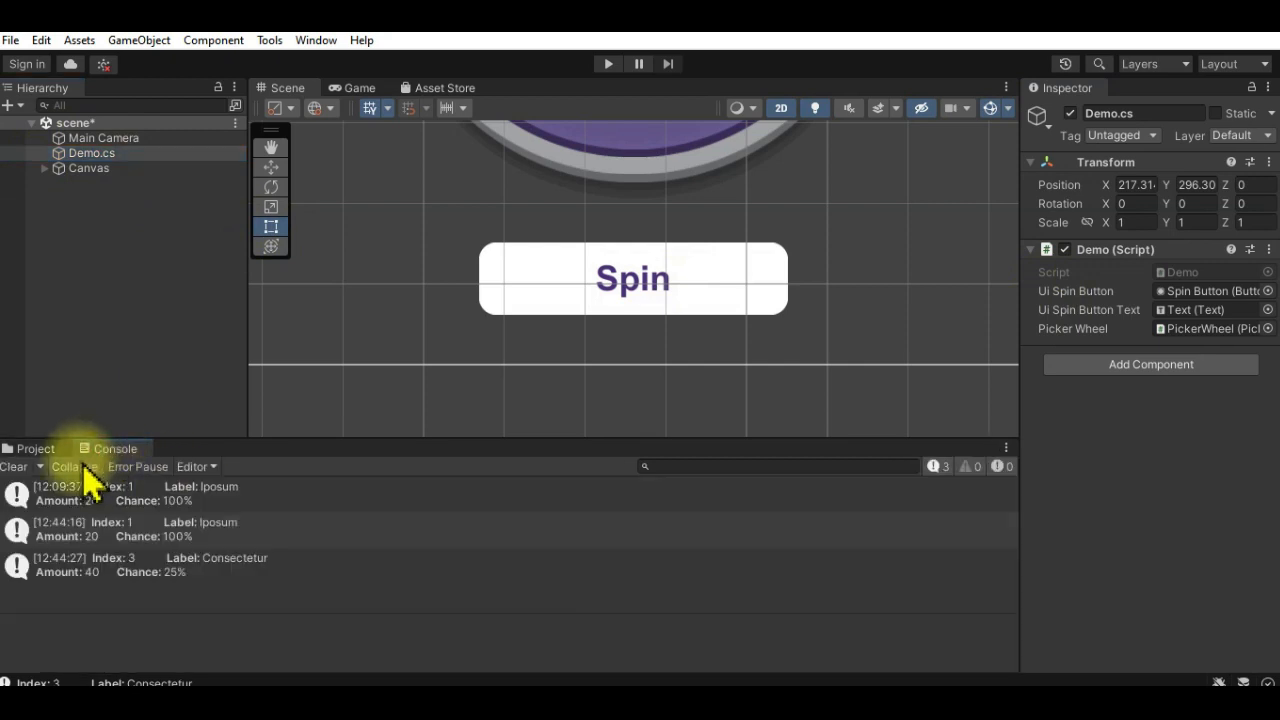
pyautogui.click(14, 469)
pyautogui.moveTo(28, 447)
pyautogui.mouseDown()
pyautogui.moveTo(29, 401)
pyautogui.moveTo(30, 450)
pyautogui.mouseUp()
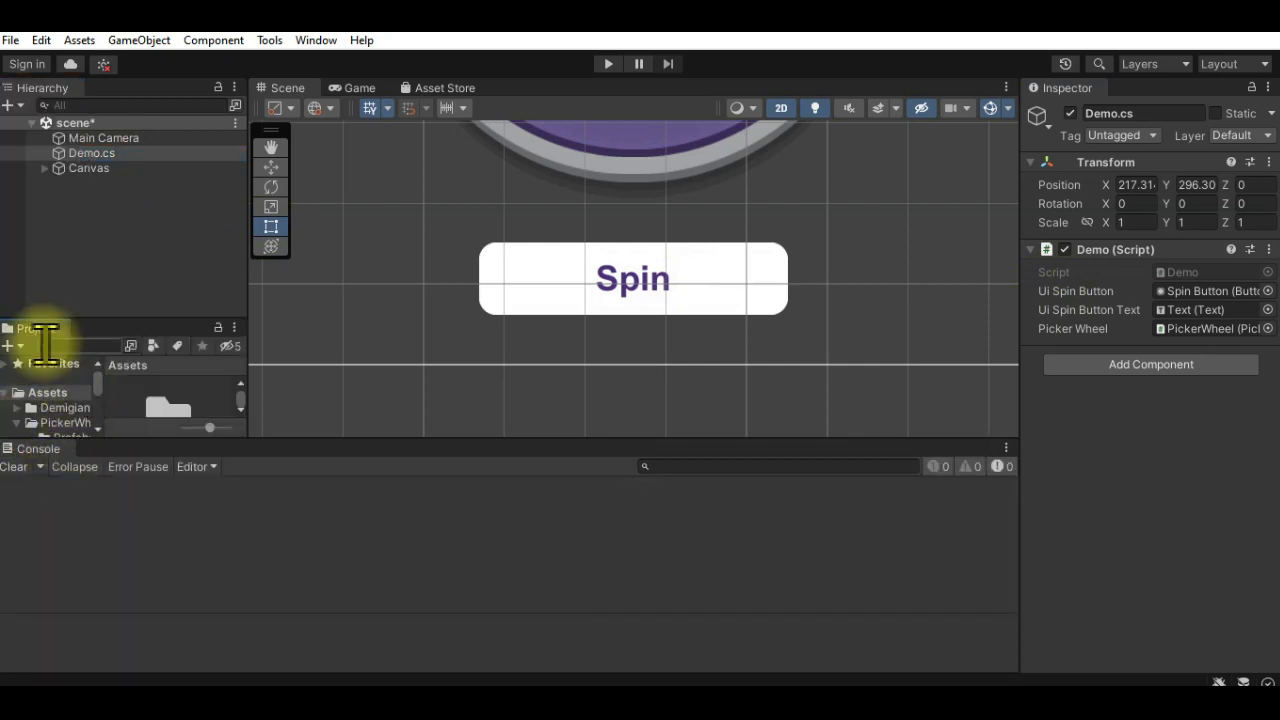
pyautogui.moveTo(40, 335); pyautogui.dragTo(44, 451)
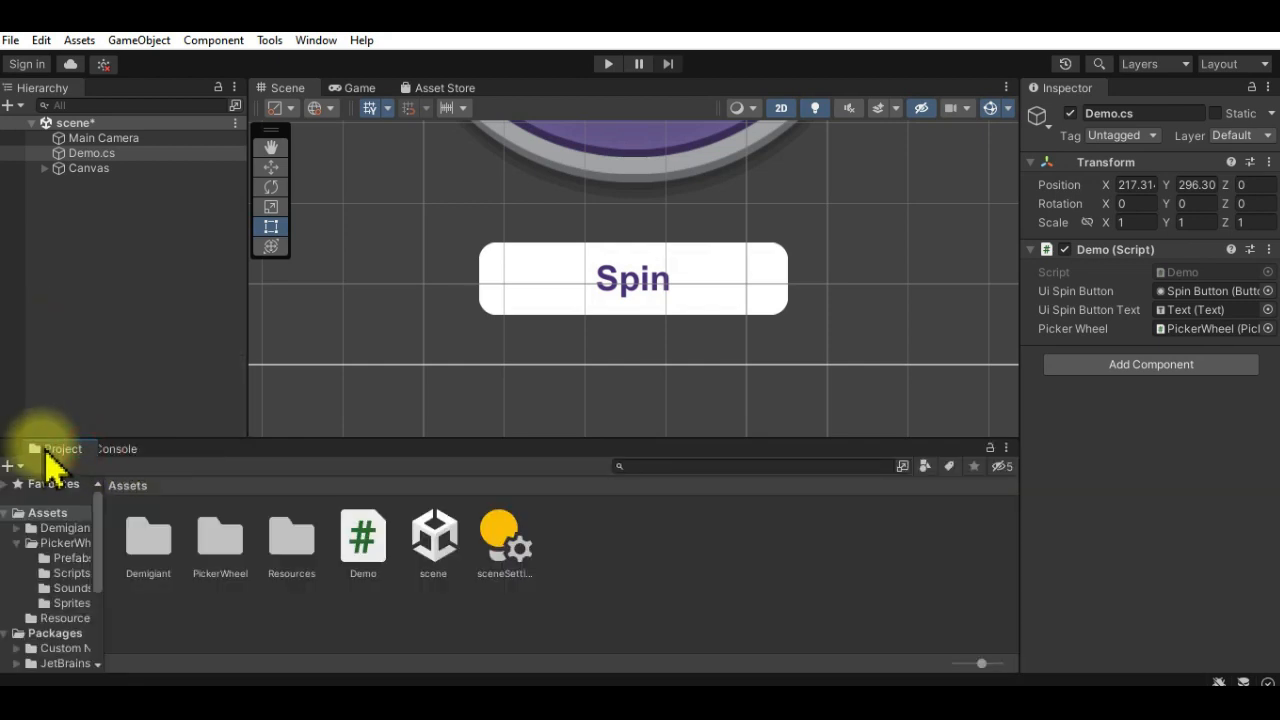
pyautogui.click(105, 448)
pyautogui.moveTo(171, 443); pyautogui.dragTo(171, 434)
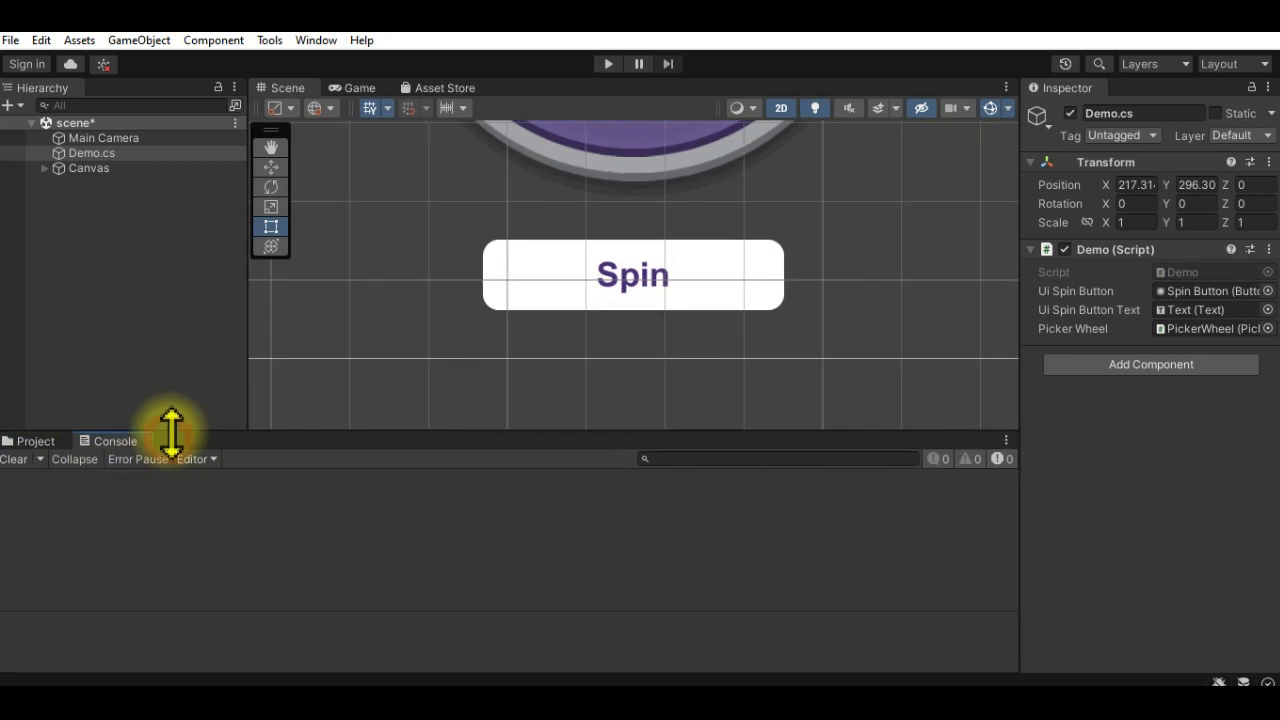
# Step: Show the Game view and run the scene in Play mode
pyautogui.click(360, 88)
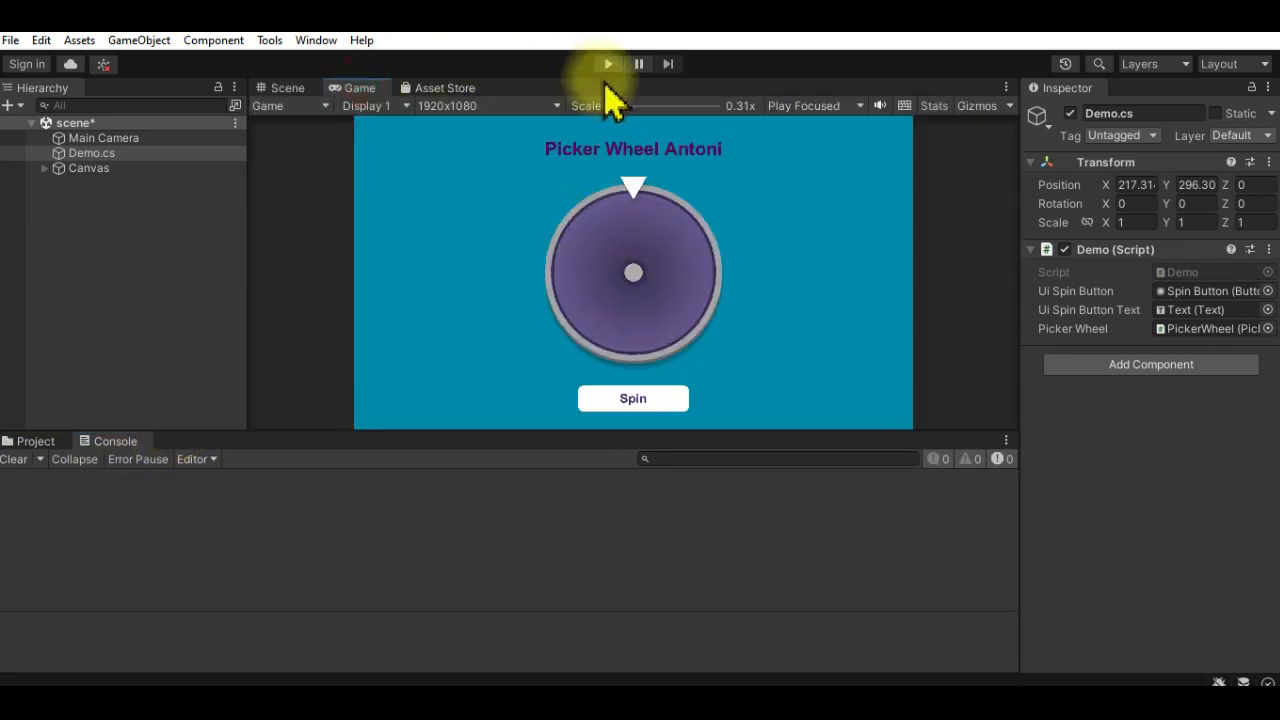
pyautogui.click(612, 65)
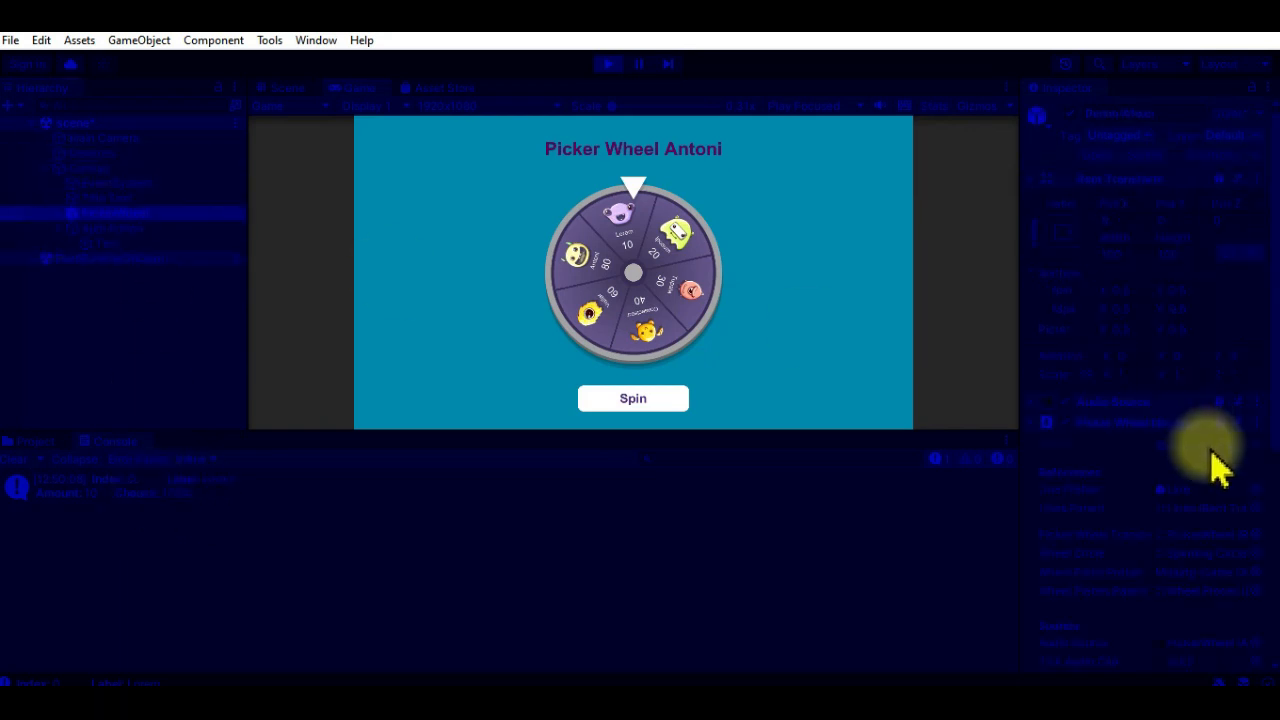
# Step: Examine wheel piece Element 0 of the running PickerWheel for comparison with the logged spin results, and spin the wheel again
pyautogui.scroll(-3, 1218, 470)
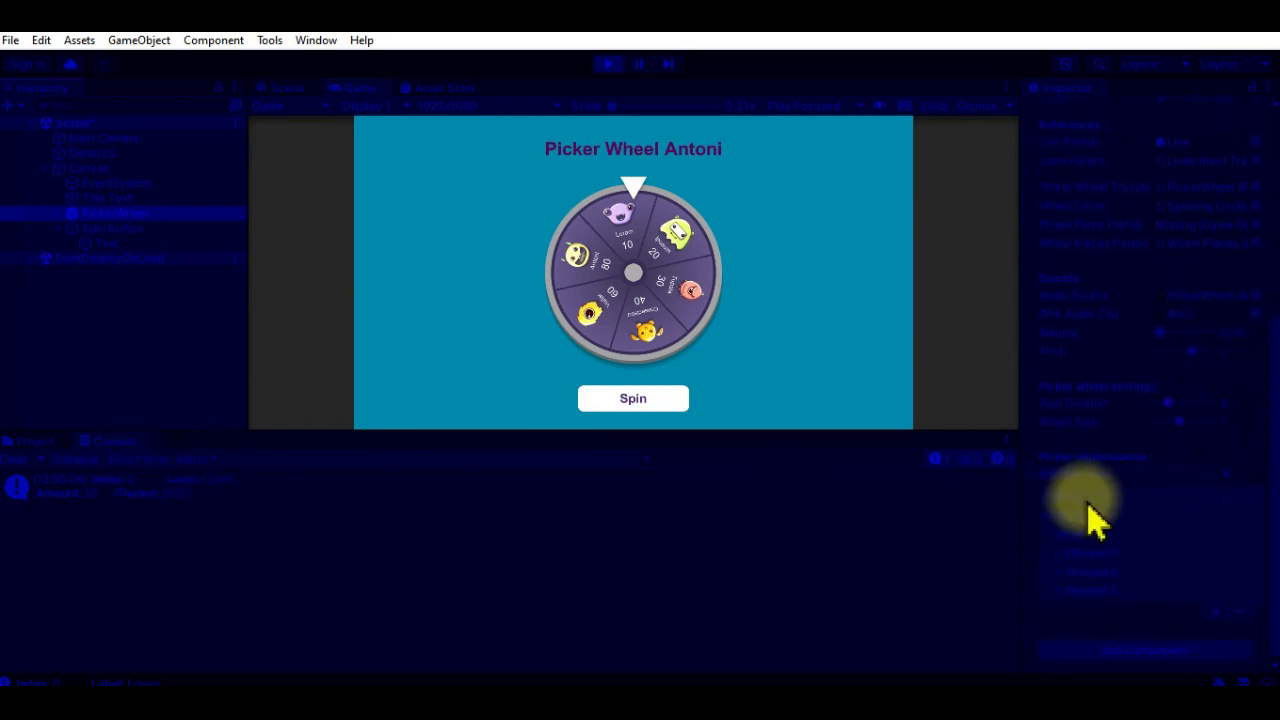
pyautogui.click(1063, 500)
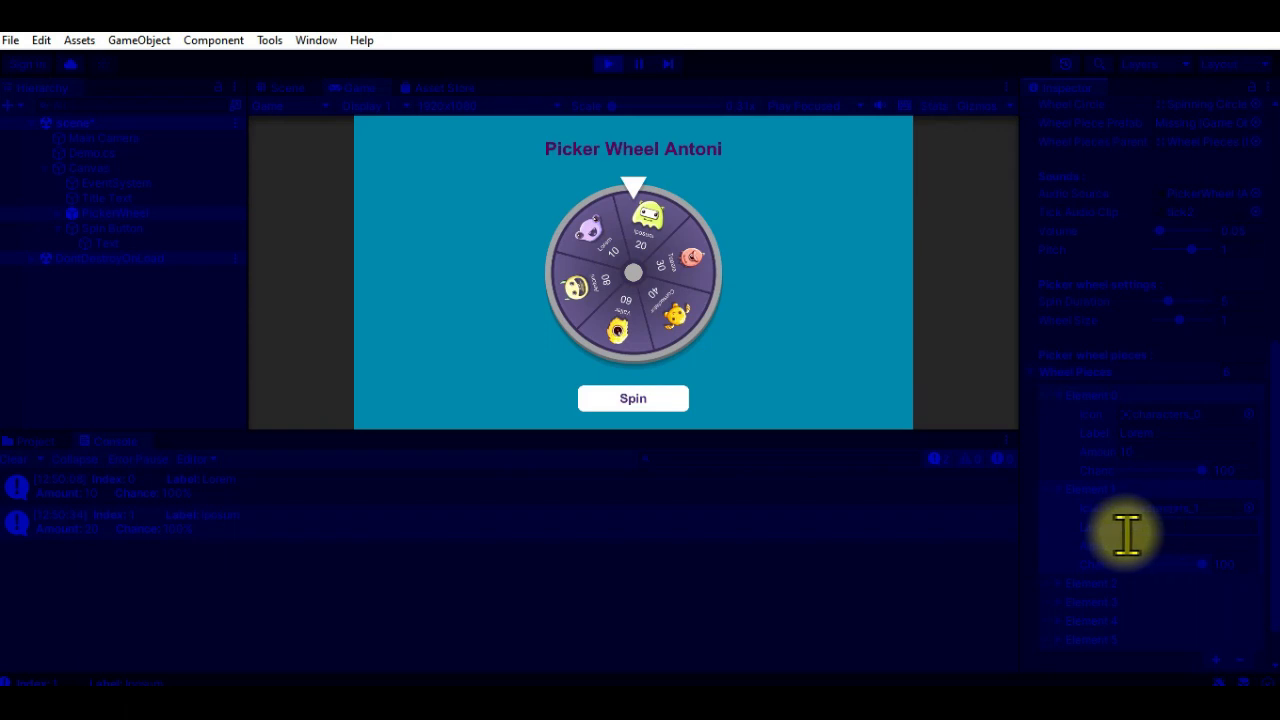
pyautogui.click(650, 405)
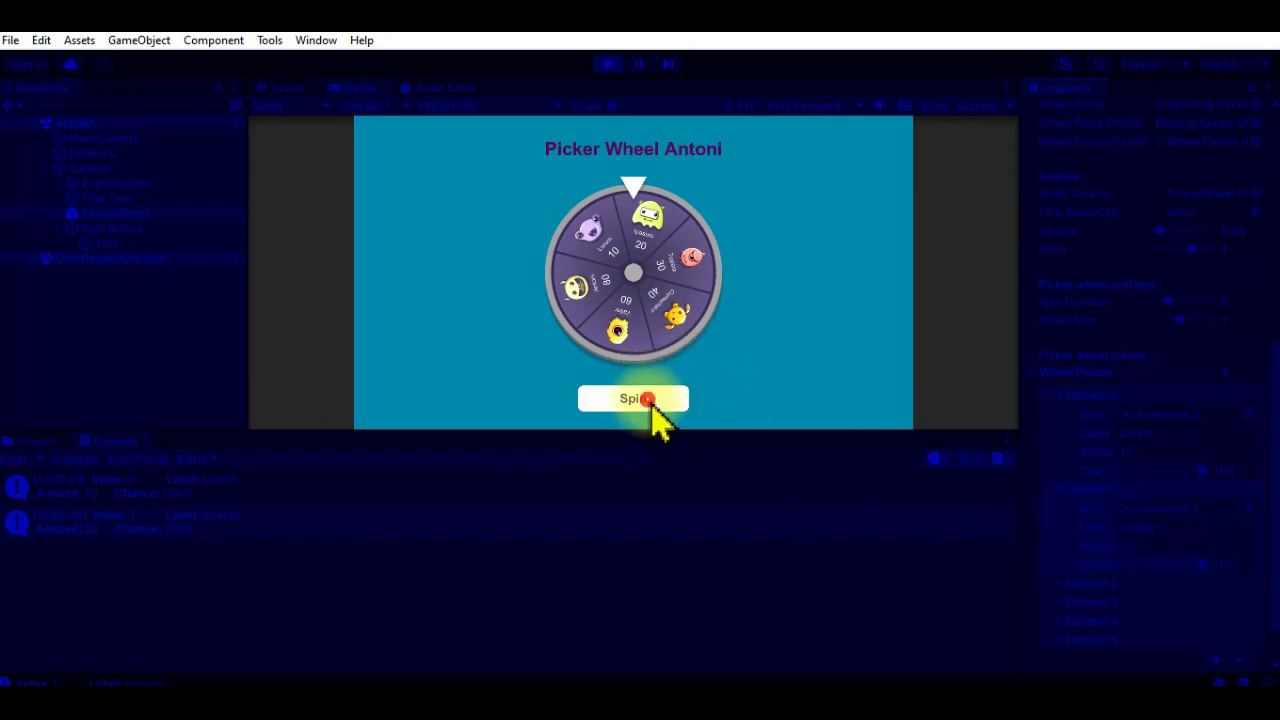